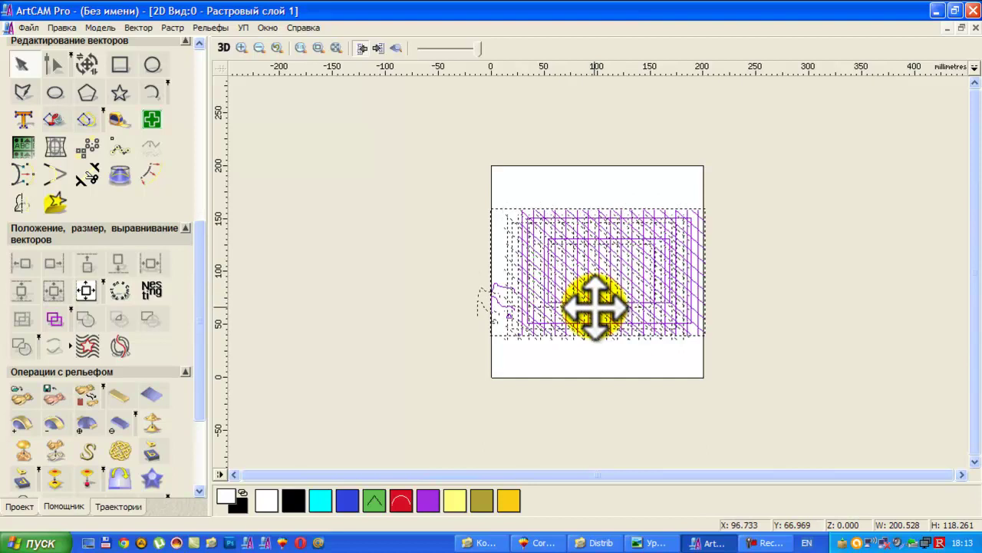
Ungroup all the drawing's vectors and move the three small profile curves clear of the sheet on its left side.
left_click(574, 386)
right_click(565, 333)
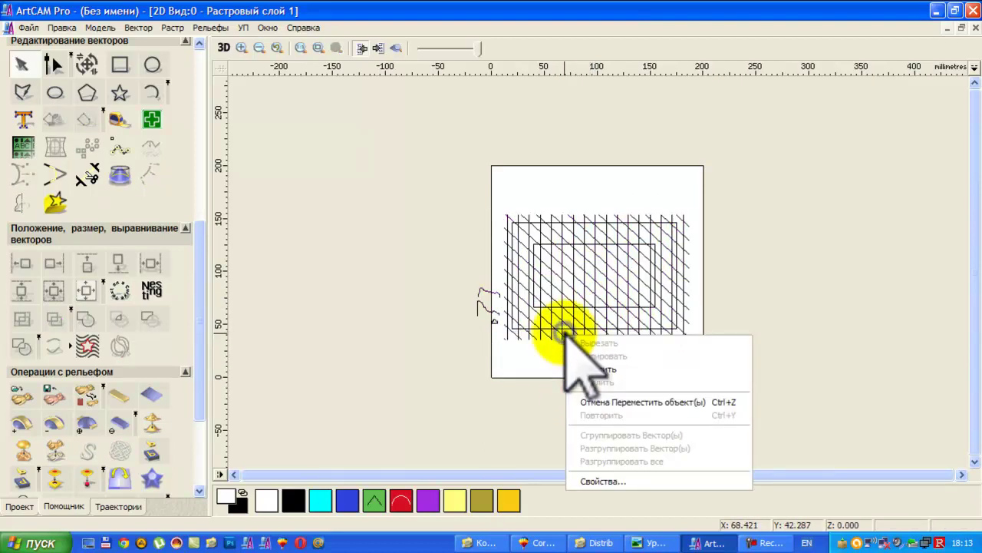
right_click(562, 295)
left_click(561, 295)
right_click(560, 294)
left_click(614, 417)
left_click(562, 397)
left_click_drag(459, 274, 468, 311)
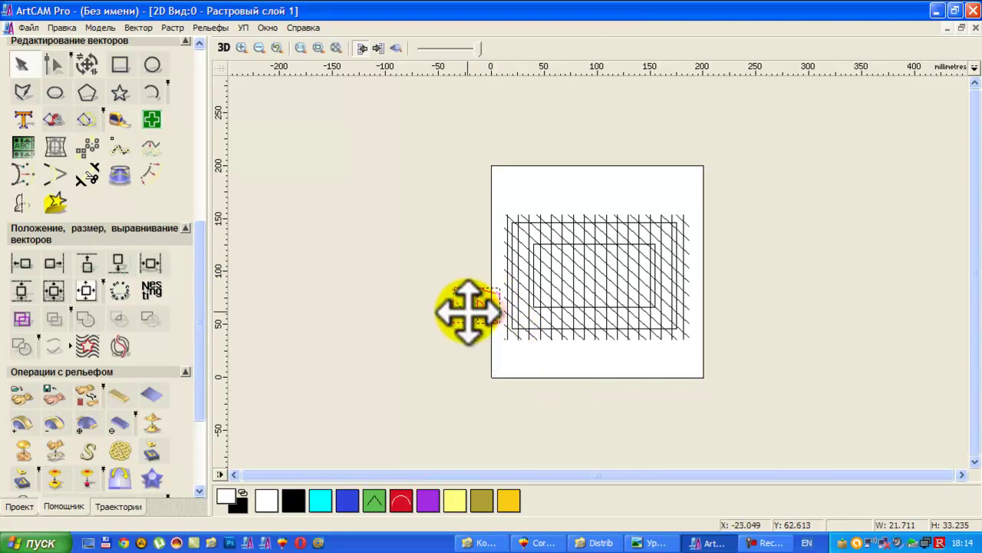
left_click(478, 351)
Cut both the inner and outer rectangles out of the lattice drawing.
scroll(522, 320, "up", 1)
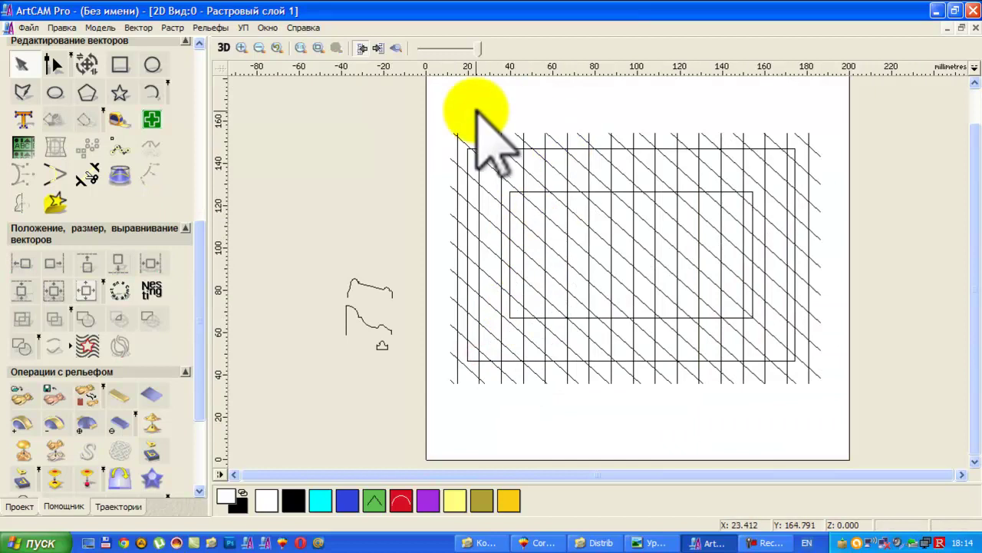
left_click(509, 314)
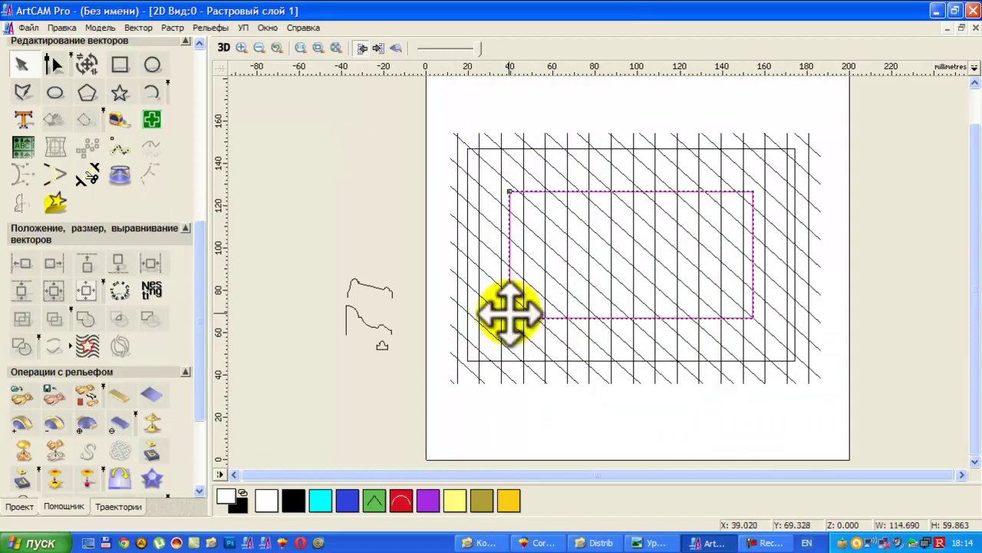
left_click(511, 360, "shift")
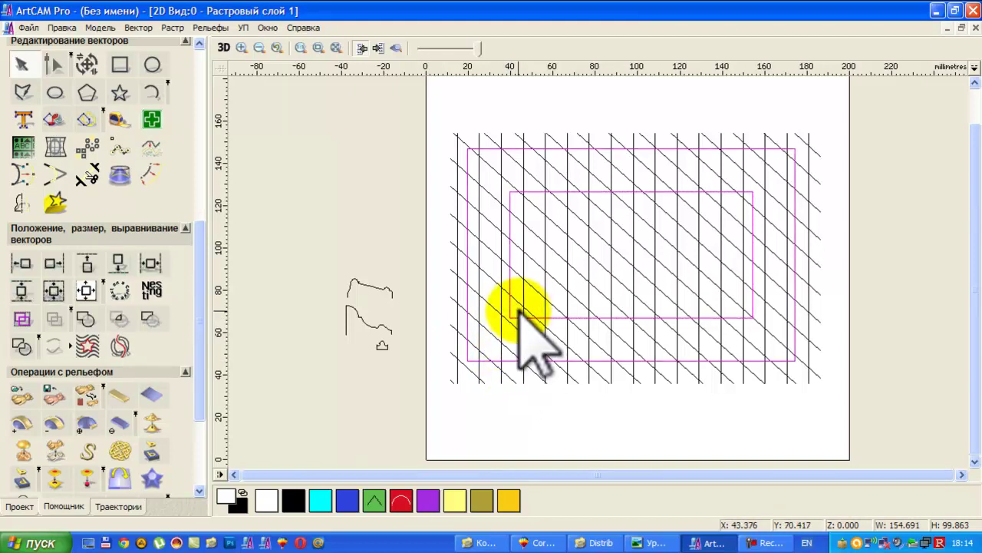
key("Escape")
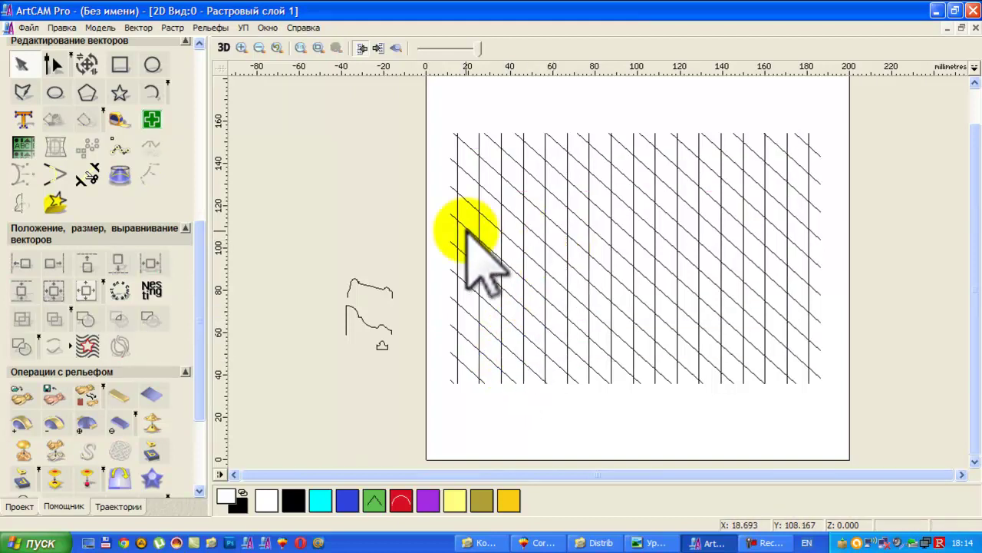
Group all the vertical and diagonal lattice lines into one object.
mouse_move(434, 103)
left_mouse_down()
mouse_move(682, 312)
mouse_move(870, 401)
mouse_move(862, 407)
left_mouse_up()
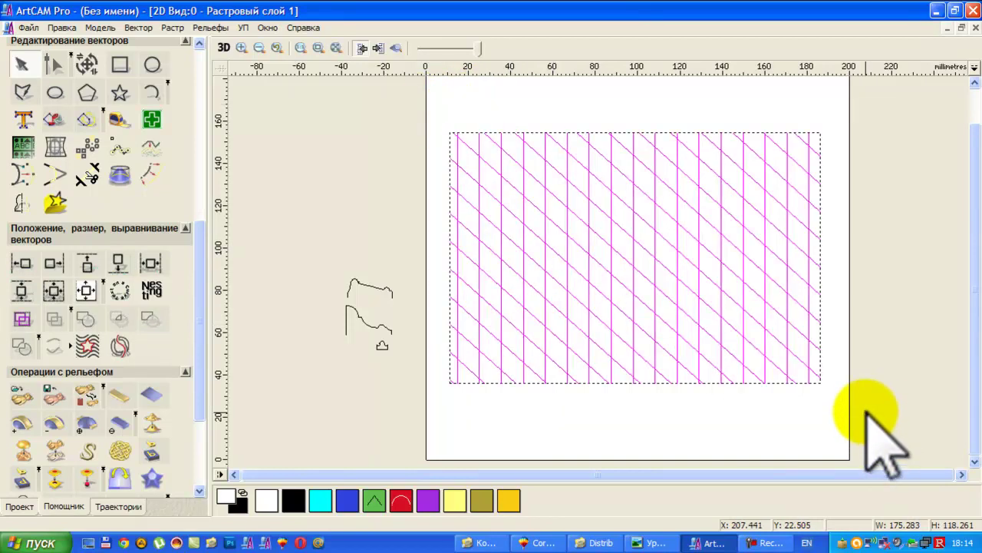
right_click(558, 284)
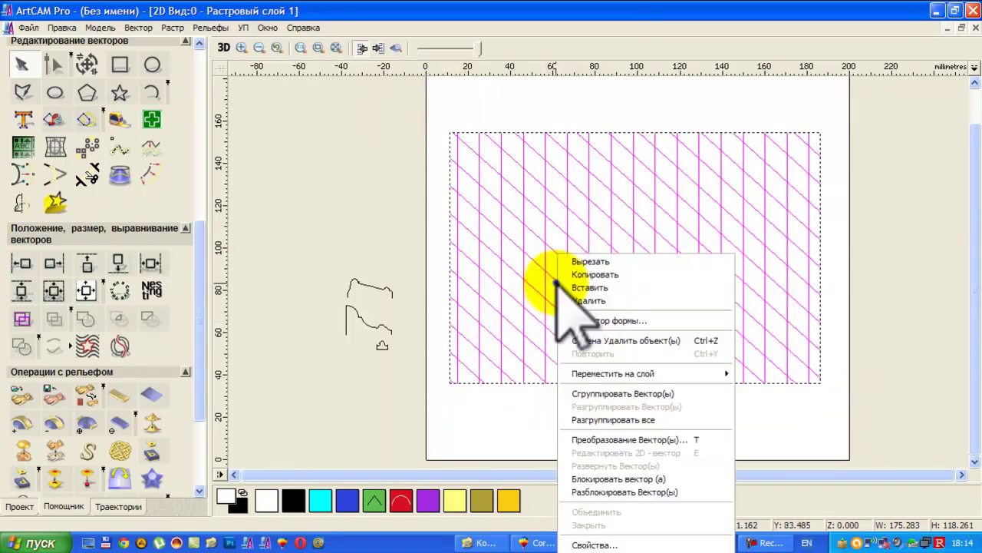
left_click(597, 393)
left_click(377, 374)
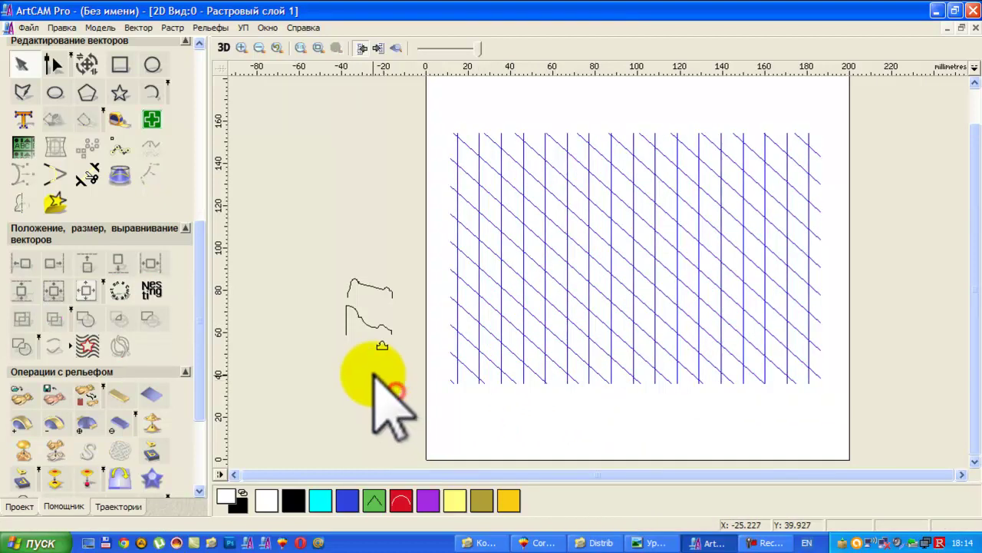
Delete the bottom span of the smallest profile curve with node editing, leaving it as an open contour.
scroll(378, 295, "up", 3)
scroll(376, 303, "down", 3)
scroll(369, 323, "up", 3)
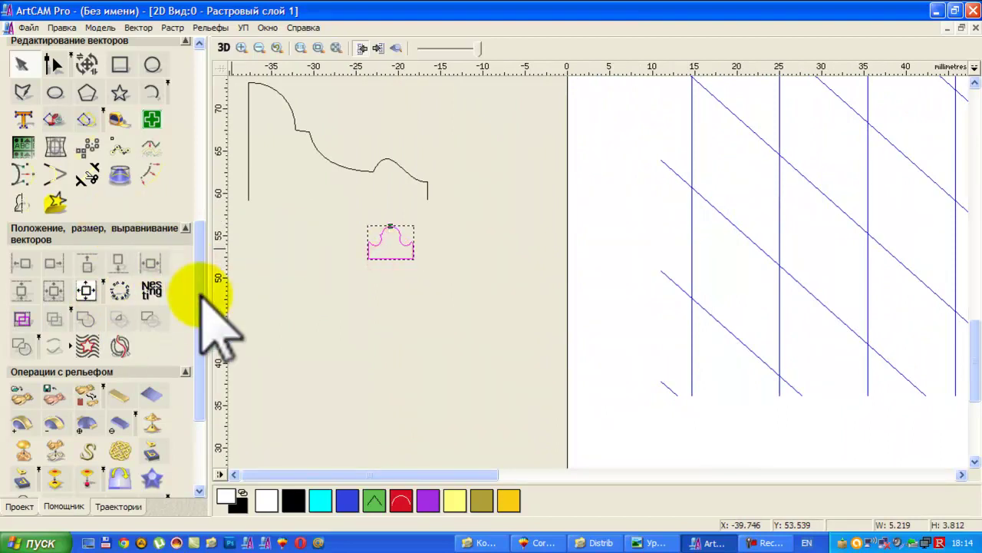
scroll(202, 260, "up", 3)
scroll(204, 258, "up", 2)
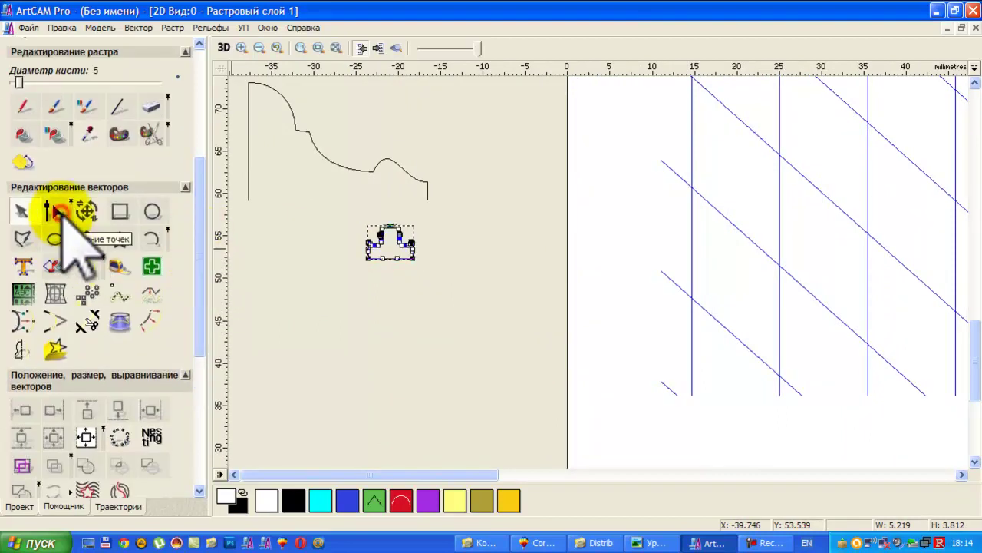
left_click(56, 211)
right_click(392, 258)
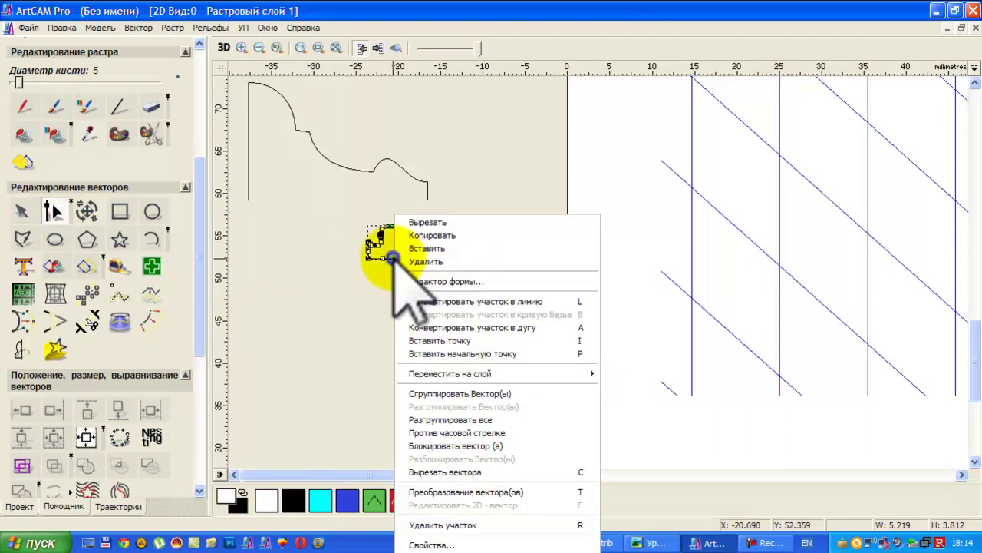
left_click(442, 525)
left_click(438, 424)
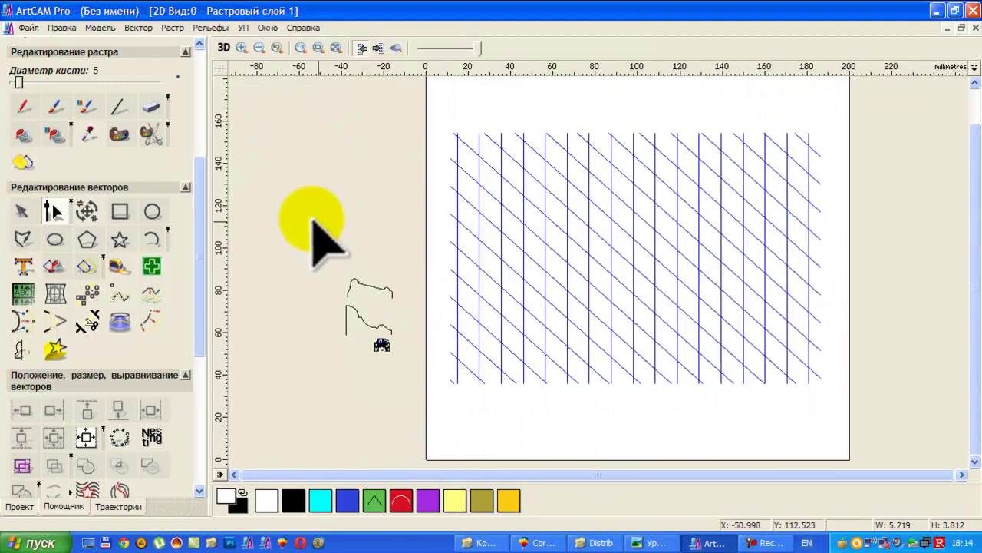
Create a weave relief from the lattice group and small profile with intersection length 4, depth 60%, round corners and Add mode.
left_click(21, 209)
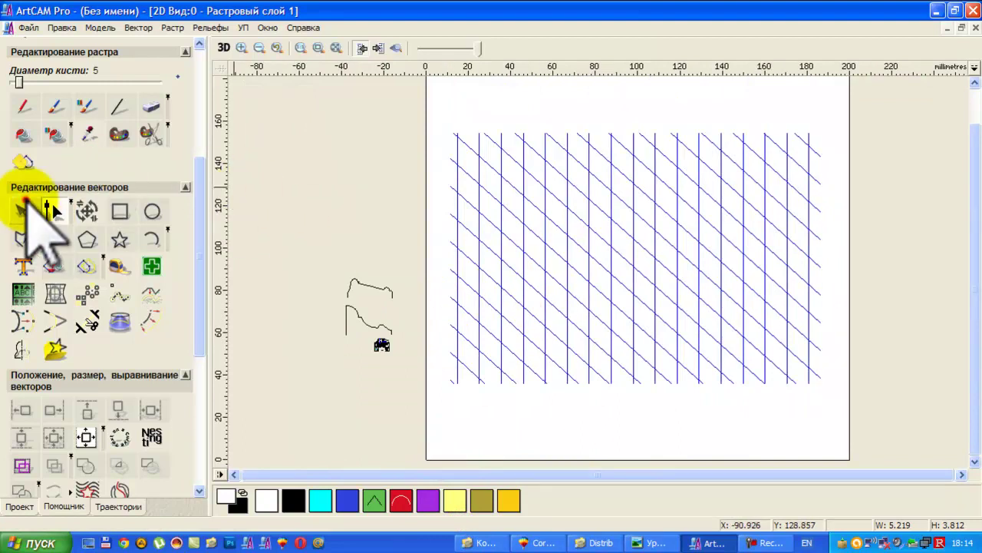
left_click(479, 314)
left_click(383, 345, "shift")
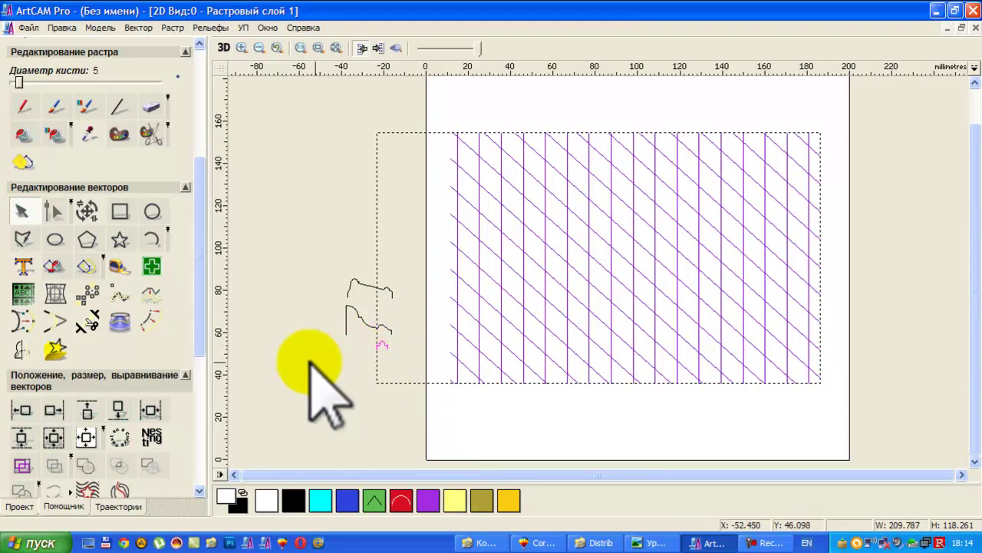
left_click_drag(202, 284, 188, 387)
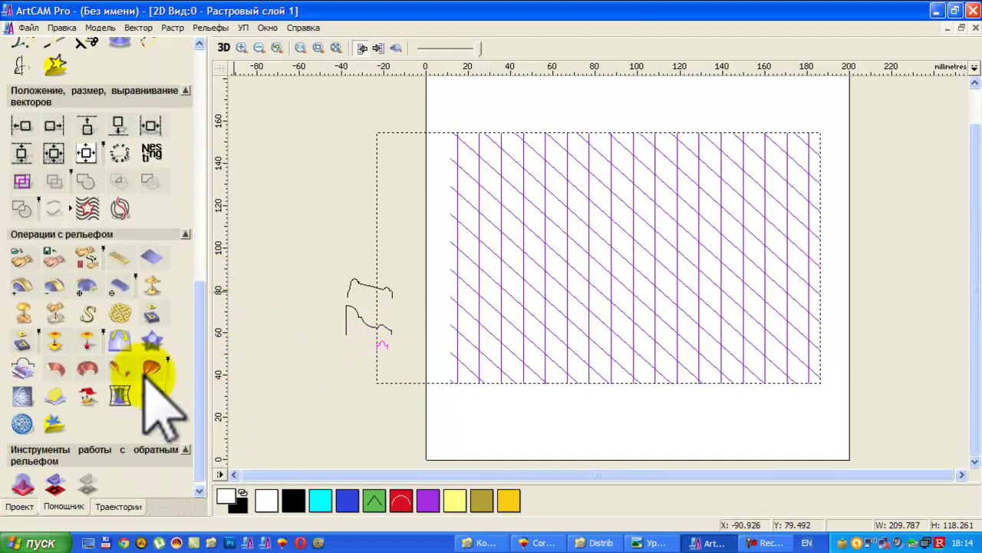
left_click(121, 313)
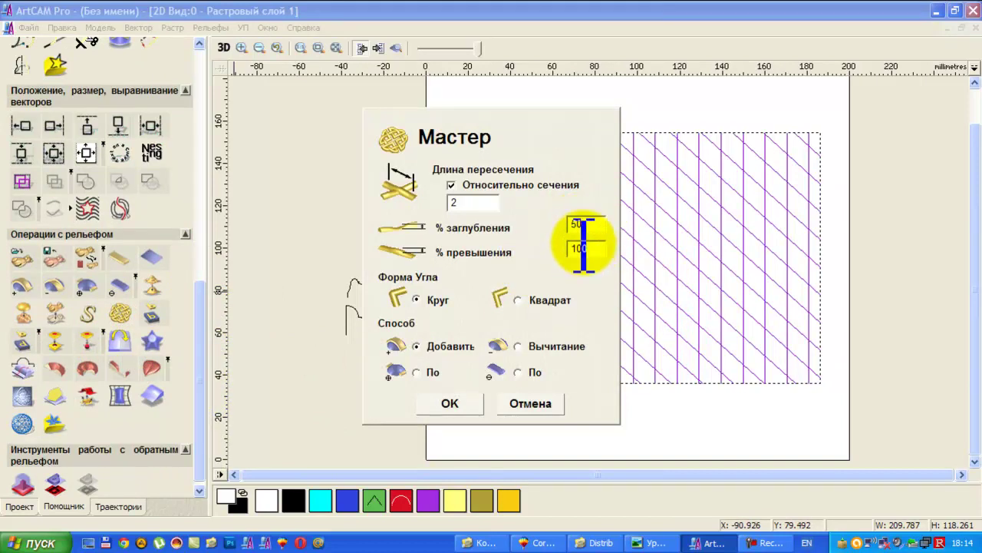
double_click(590, 223)
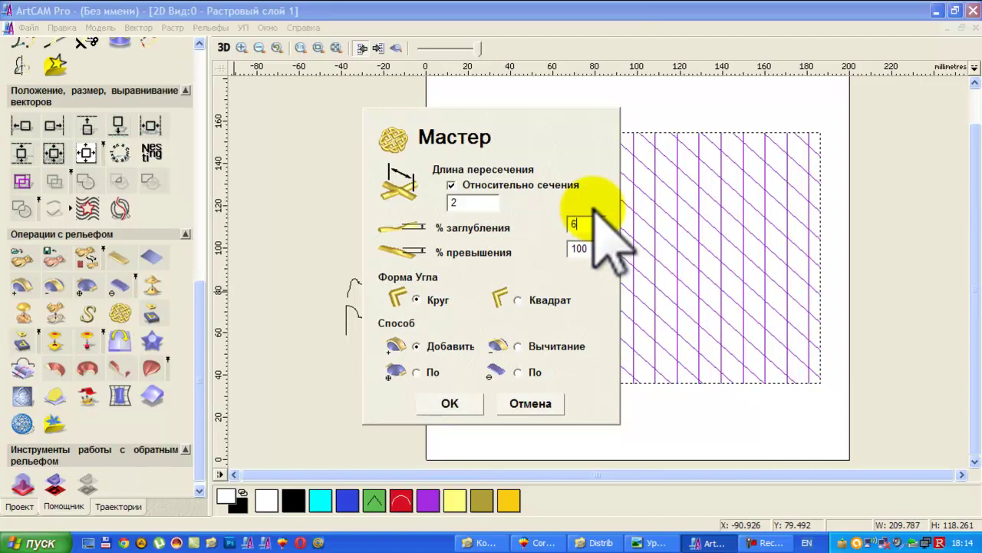
double_click(459, 203)
type("4")
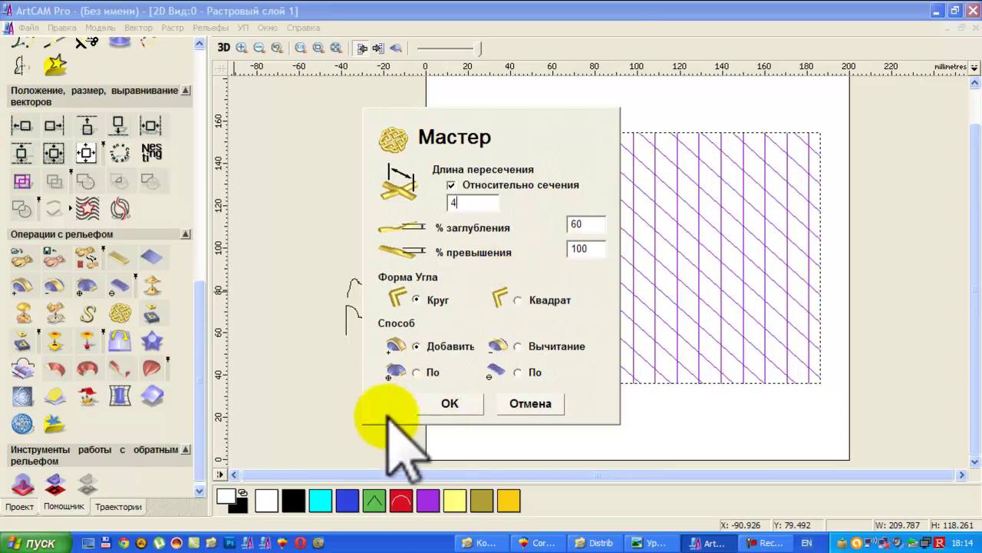
left_click(450, 402)
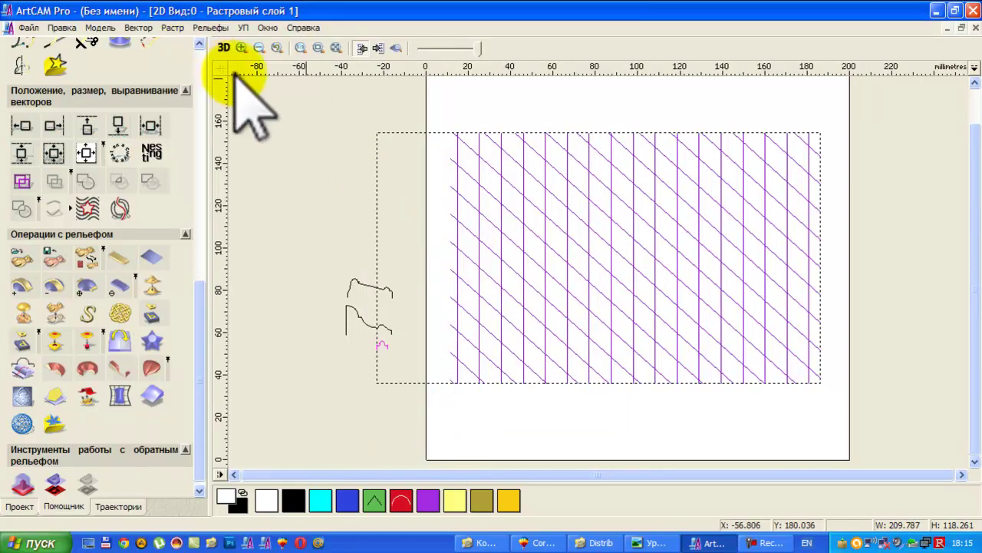
Inspect the woven lattice relief in the 3D view, and return to the 2D view.
left_click(224, 48)
mouse_move(552, 241)
left_mouse_down()
mouse_move(663, 412)
mouse_move(616, 415)
mouse_move(621, 406)
mouse_move(526, 379)
left_mouse_up()
left_click_drag(695, 372, 637, 379)
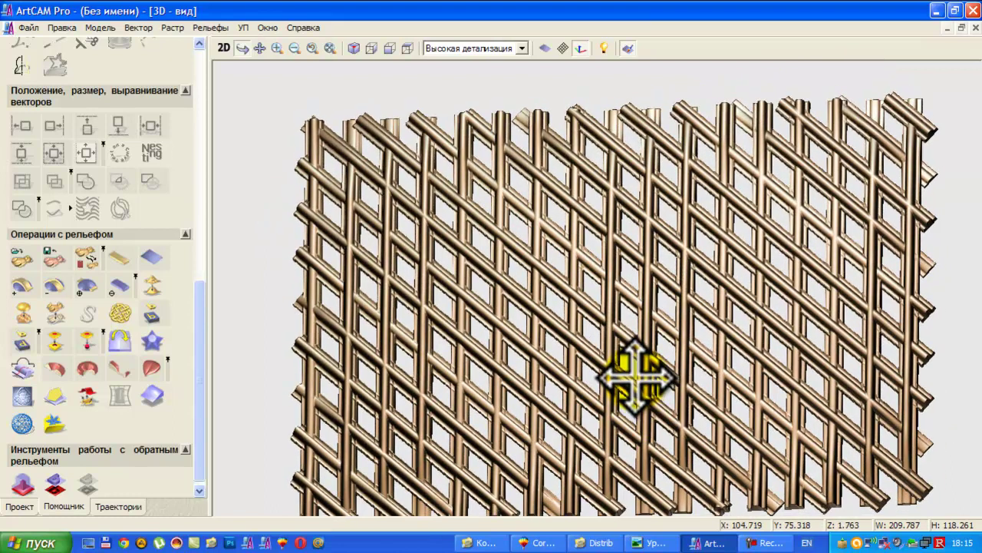
left_click(224, 47)
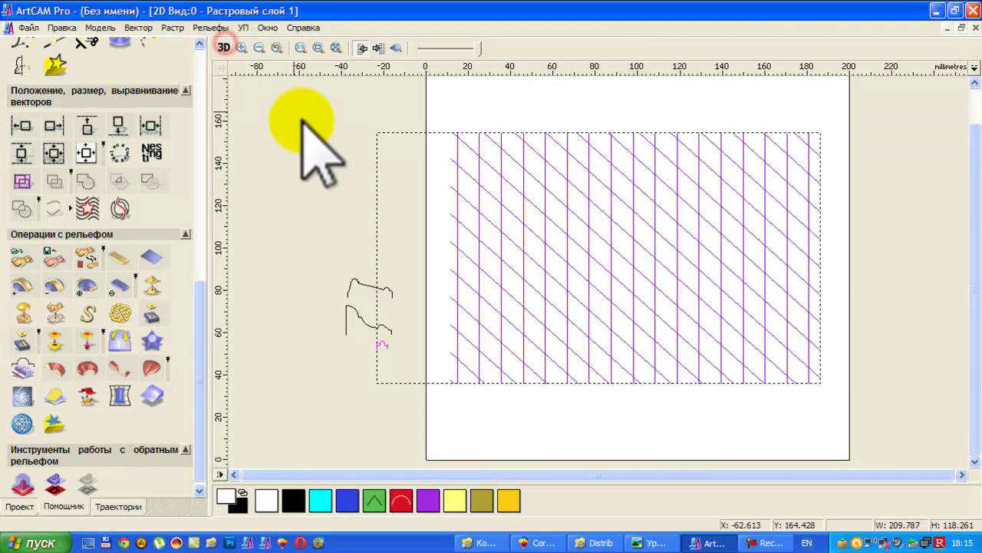
Paste the two cut rectangles back over the lattice.
left_click(433, 409)
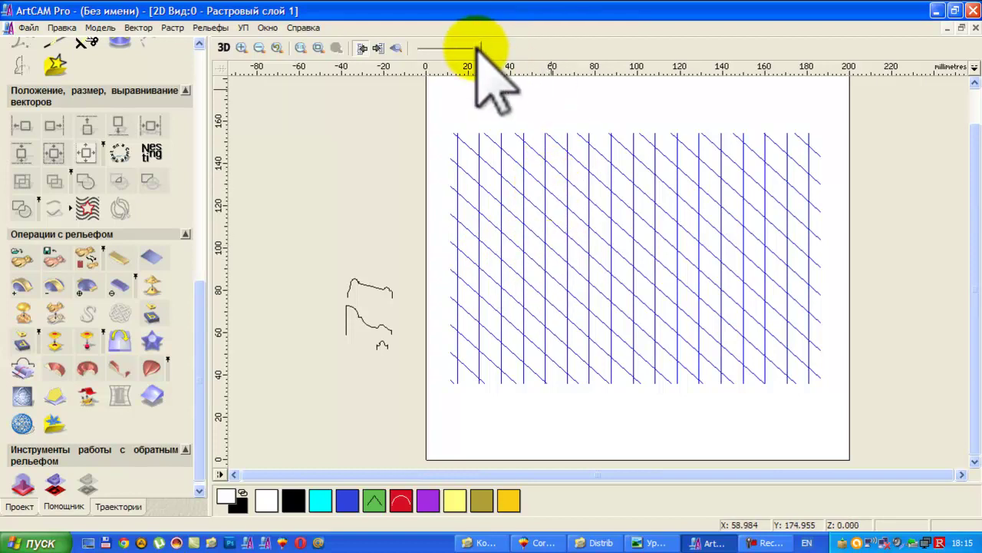
left_click_drag(196, 282, 237, 109)
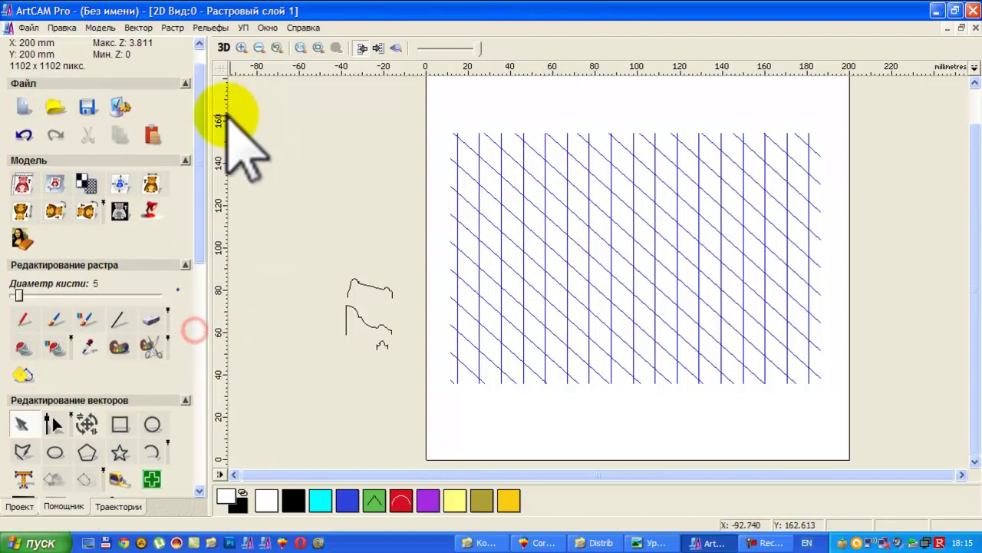
left_click(154, 126)
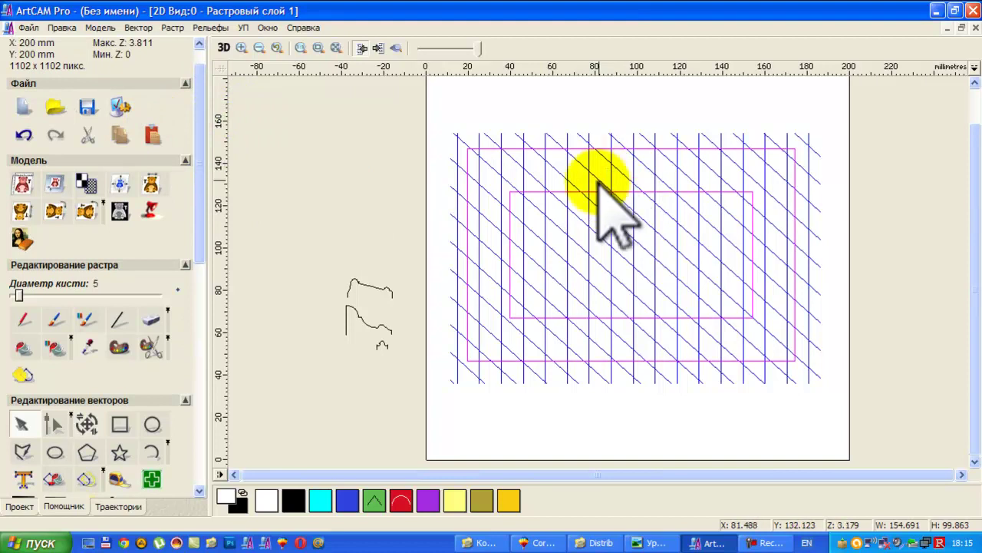
Group the two pasted rectangles.
right_click(575, 191)
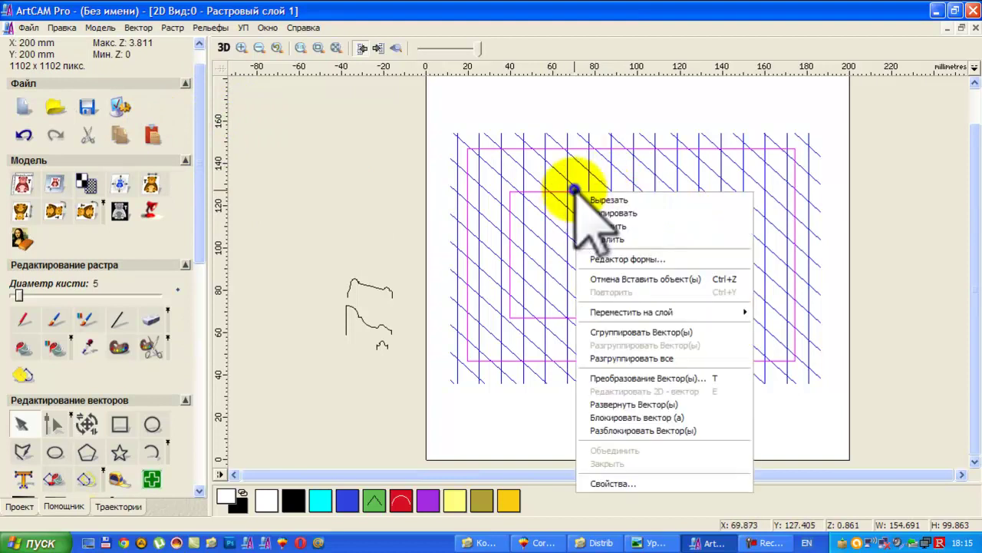
left_click(641, 333)
left_click(637, 415)
Show the relief preview in the 2D view to check the rectangles against the weave, and hide it again.
scroll(629, 369, "up", 1)
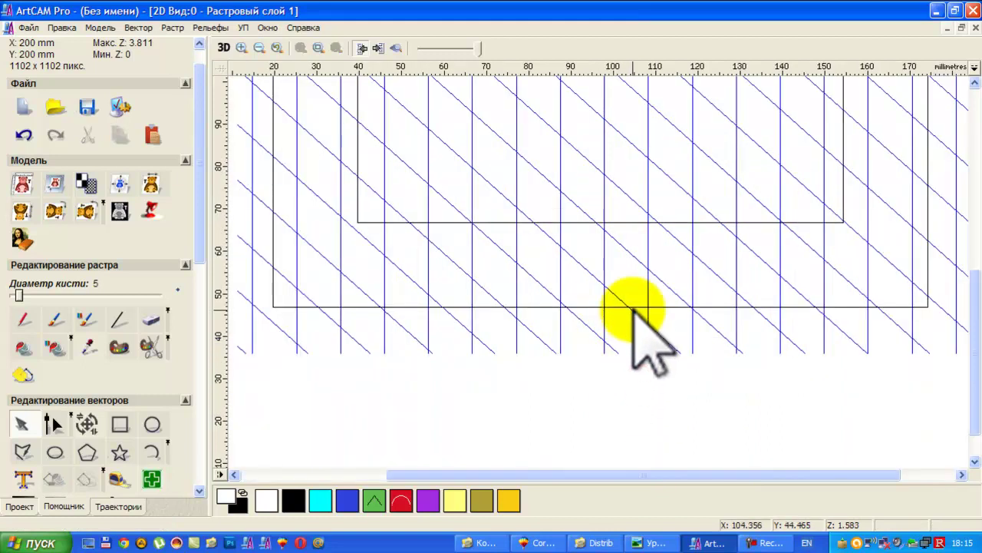
scroll(637, 238, "down", 1)
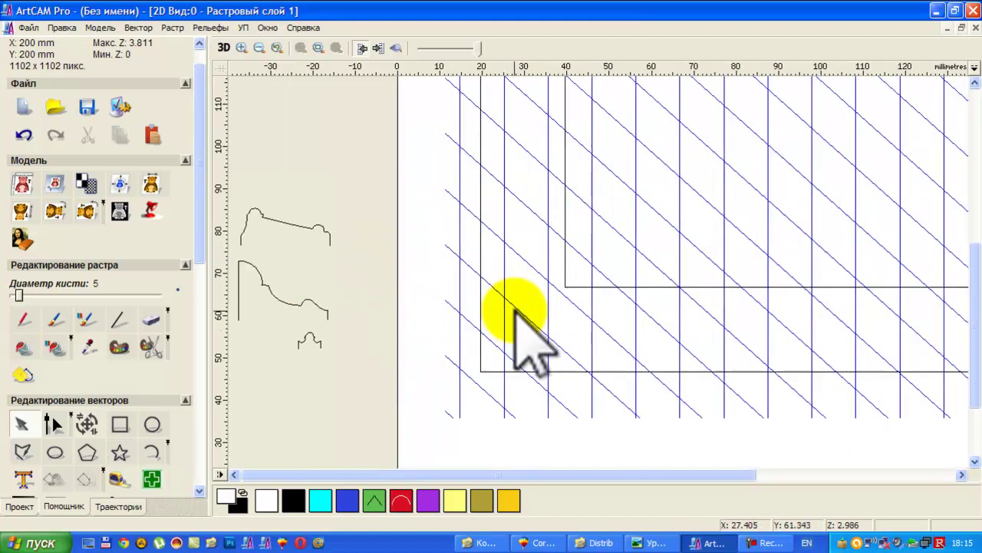
scroll(513, 298, "up", 1)
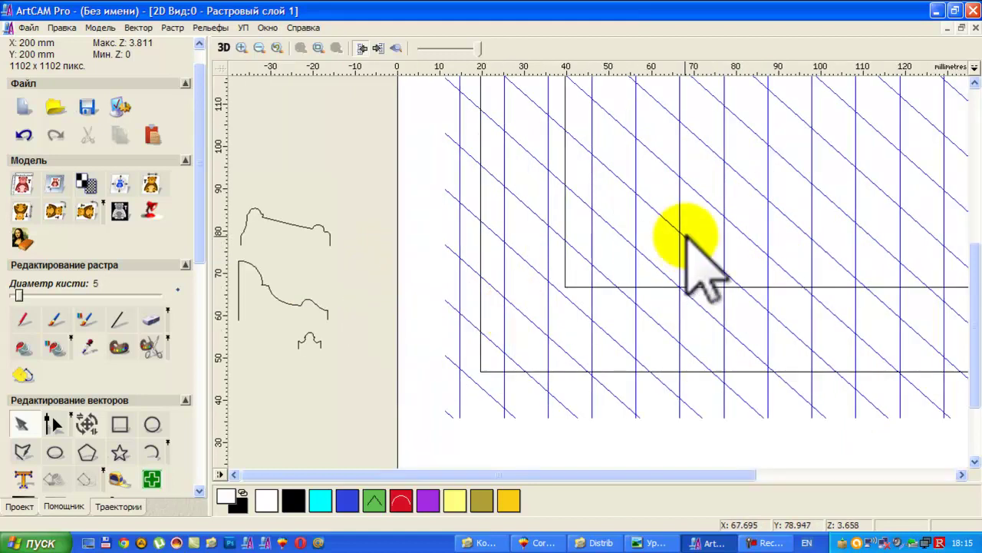
left_click(397, 47)
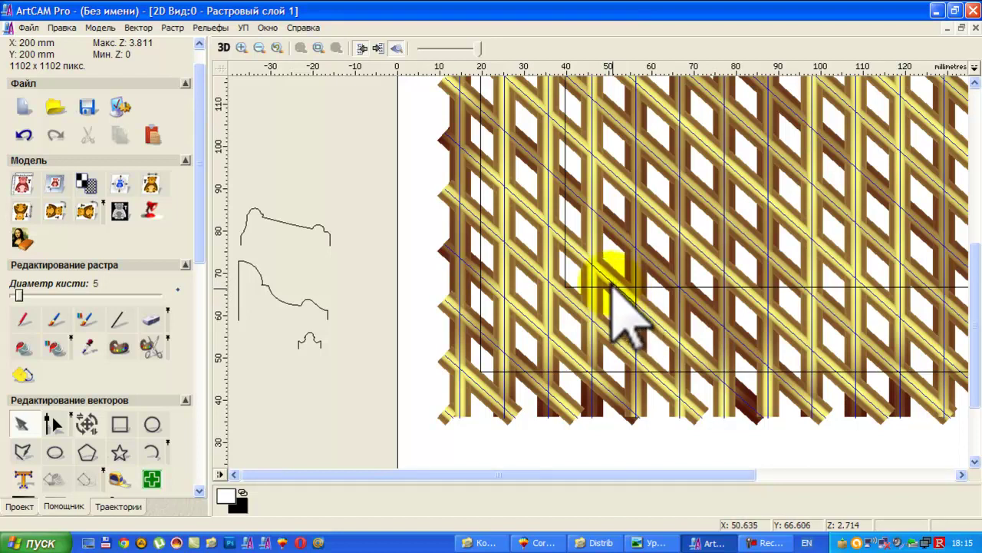
left_click(396, 47)
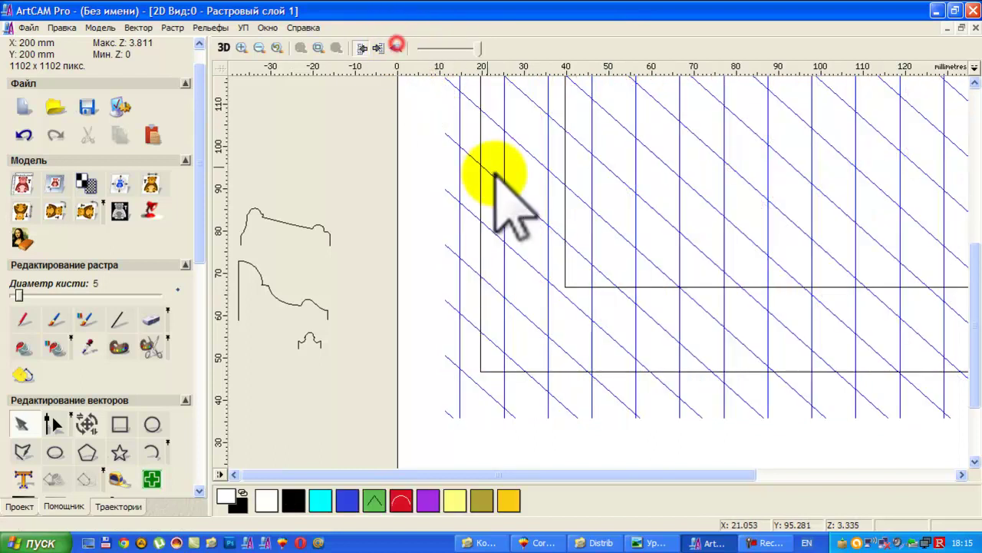
Ungroup the two rectangles and select only the inner one.
right_click(608, 285)
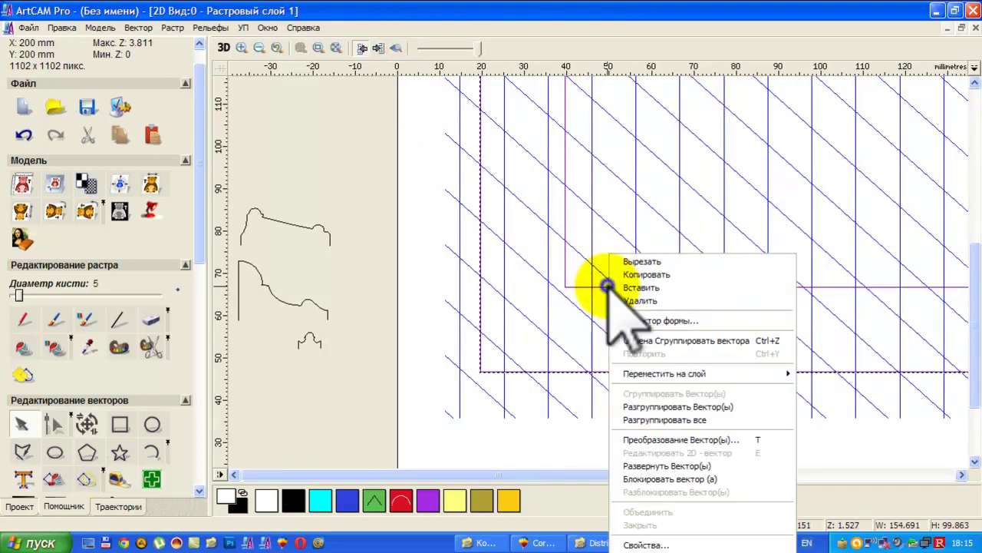
left_click(648, 407)
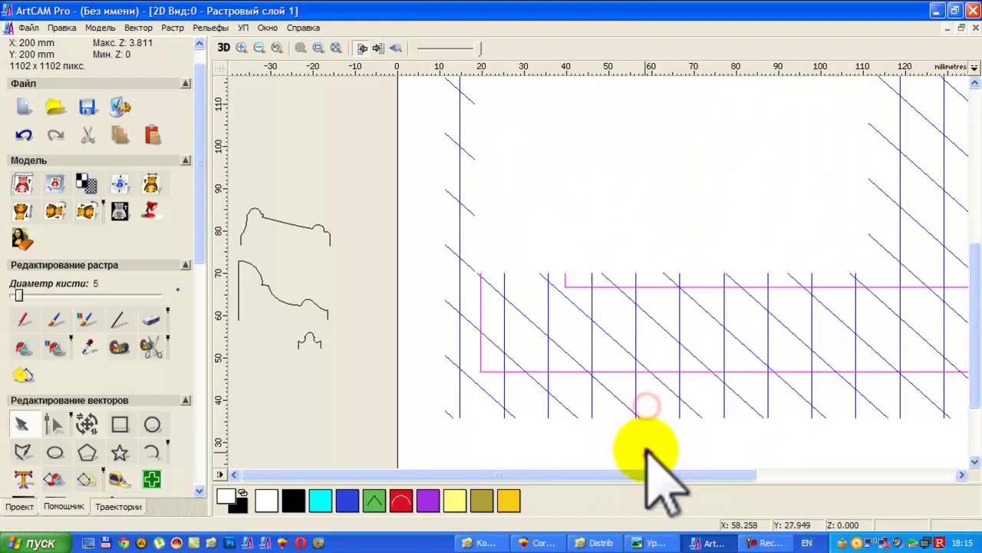
left_click(626, 286)
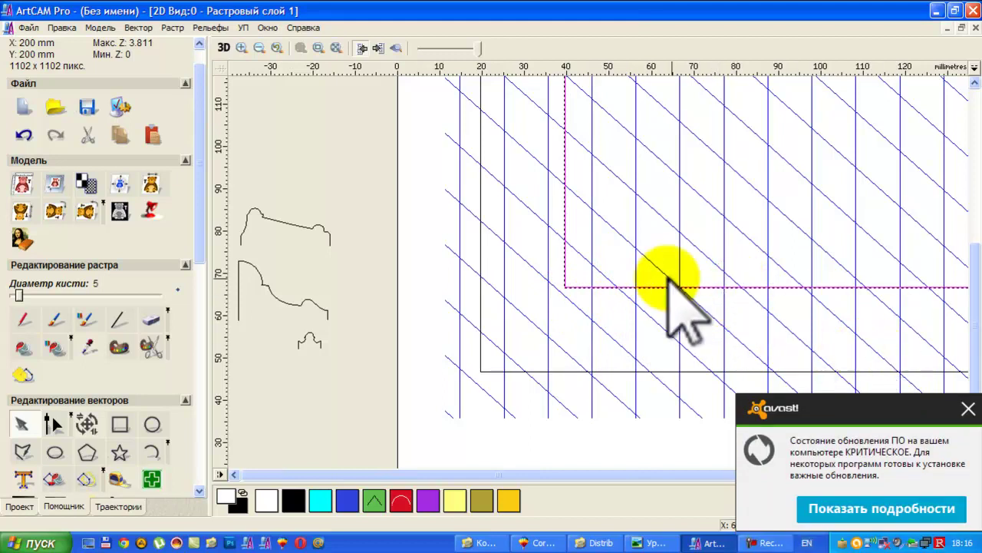
scroll(563, 197, "down", 1)
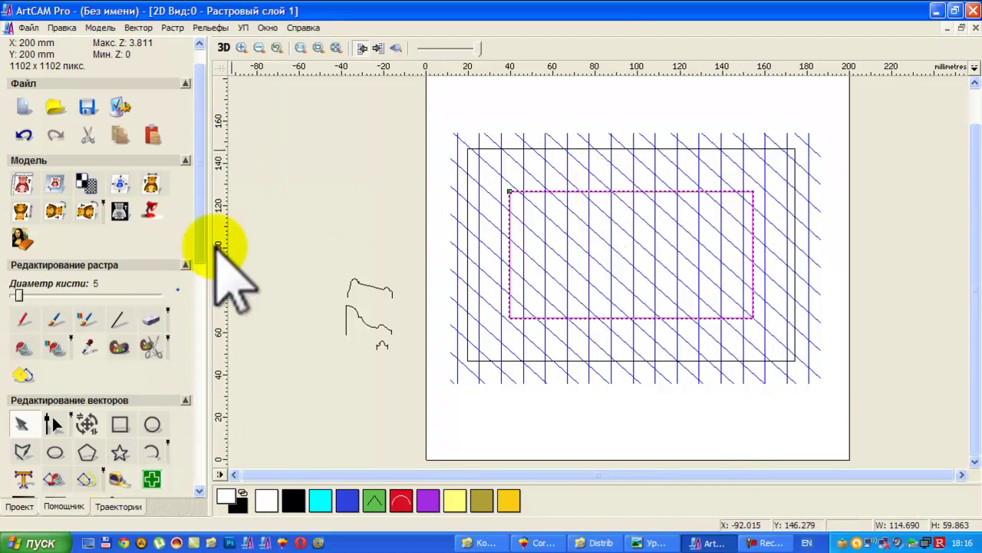
Offset the inner rectangle outward by 1 mm with rounded corners, keeping the original vector.
left_click_drag(203, 217, 233, 386)
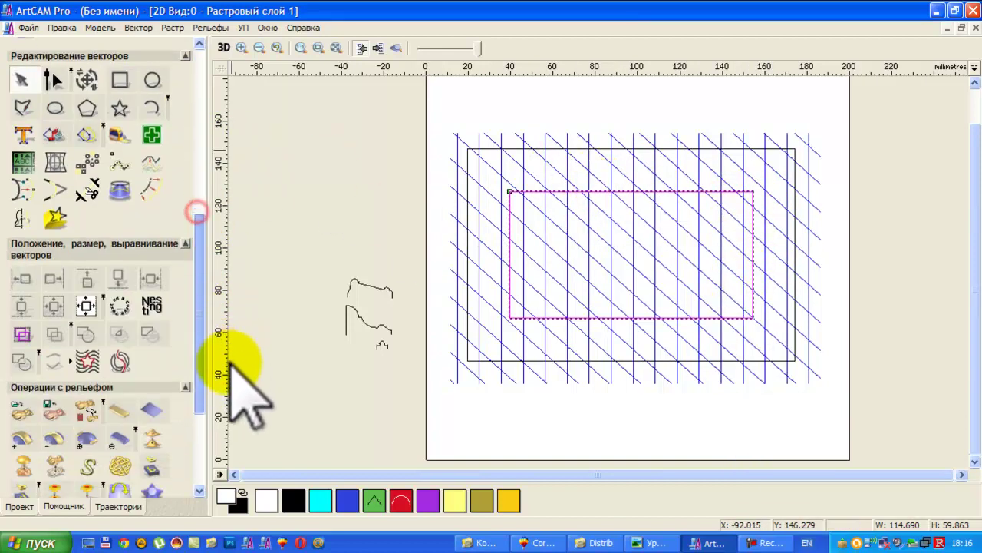
left_click(157, 197)
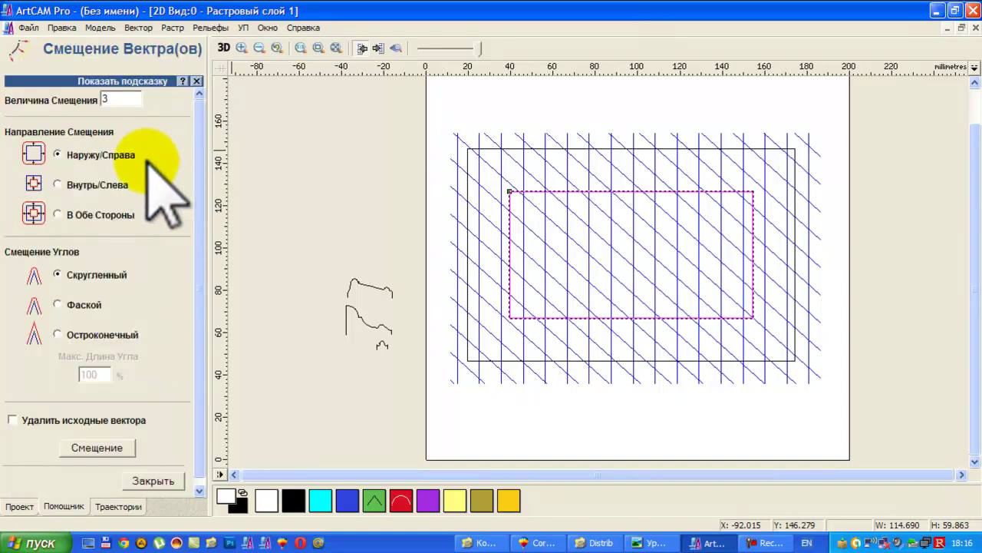
double_click(108, 99)
type("1")
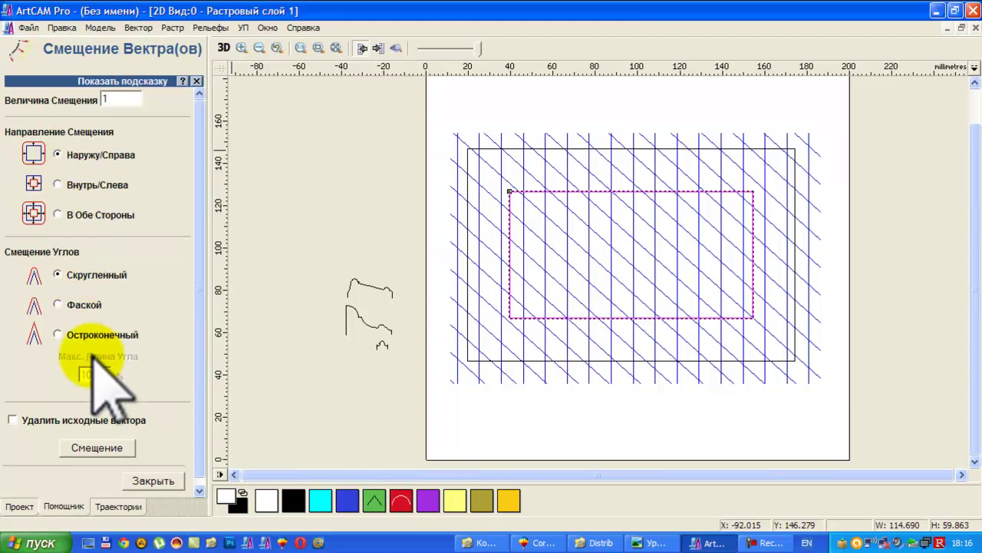
left_click(112, 448)
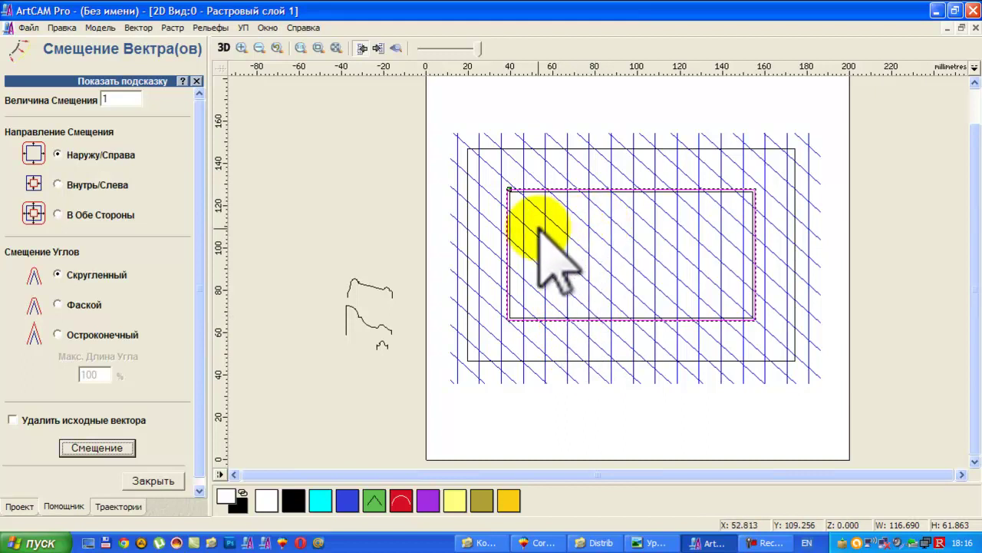
Zero the lattice relief outside the offset rectangle with the shape editor.
scroll(530, 230, "up", 2)
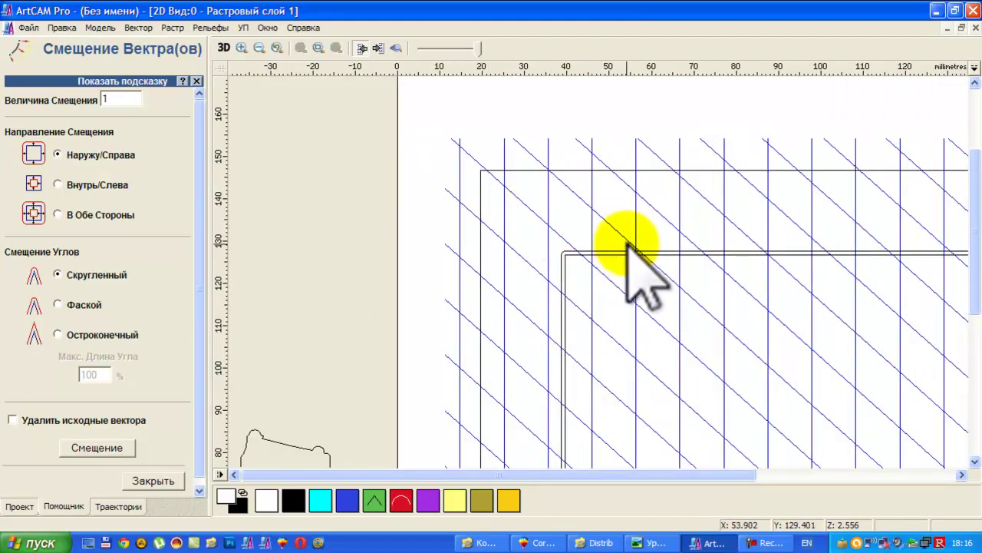
left_click(626, 251)
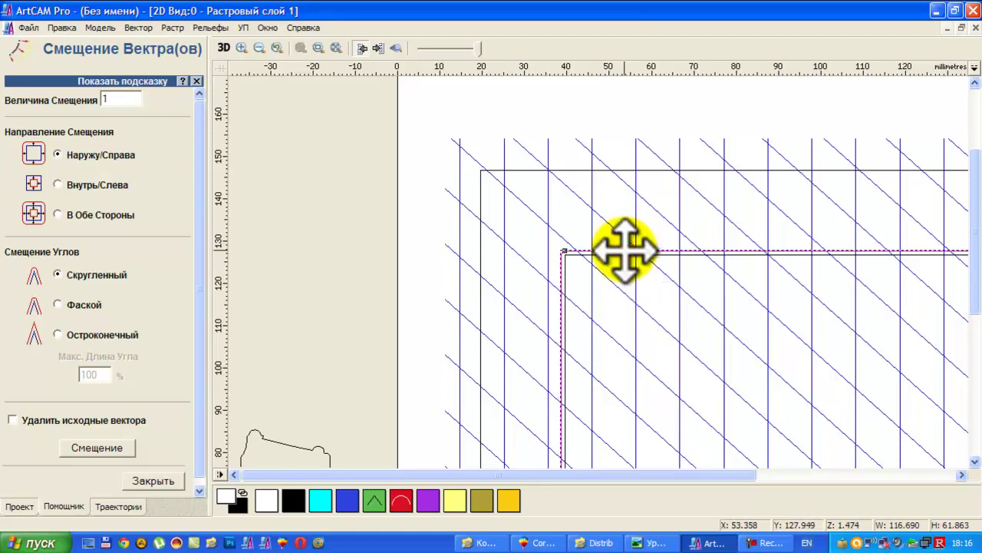
double_click(626, 251)
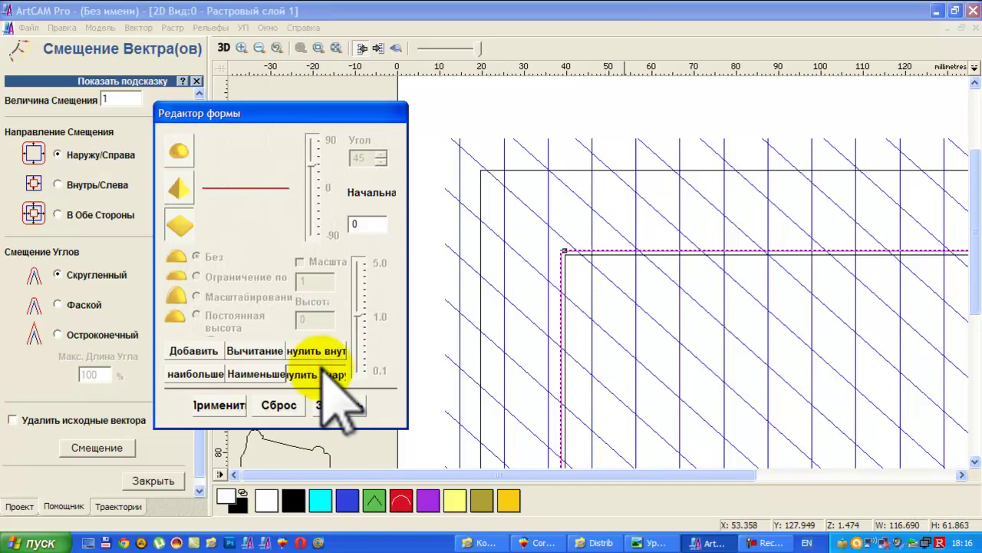
left_click(207, 405)
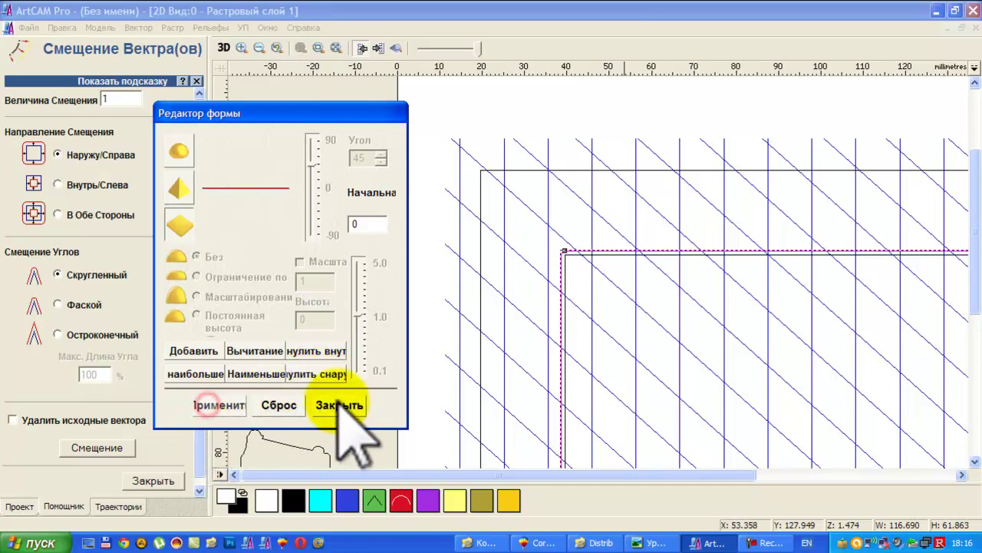
left_click(337, 404)
Inspect the trimmed lattice relief in 3D from several angles, and return to the 2D view.
left_click(222, 47)
mouse_move(680, 340)
left_mouse_down()
mouse_move(812, 274)
mouse_move(768, 307)
mouse_move(581, 341)
mouse_move(620, 225)
mouse_move(592, 158)
mouse_move(596, 120)
left_mouse_up()
mouse_move(599, 182)
left_mouse_down()
mouse_move(590, 340)
mouse_move(555, 395)
mouse_move(549, 384)
left_mouse_up()
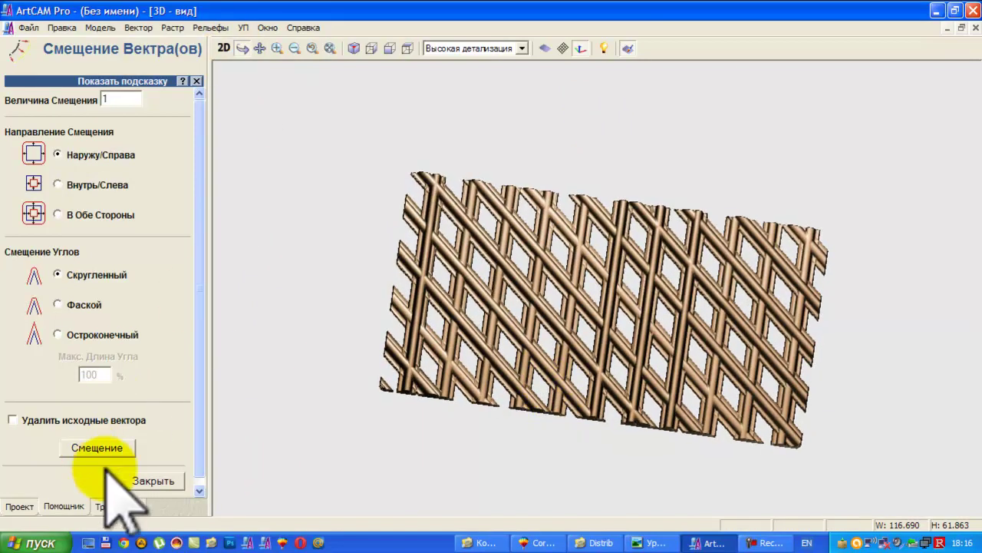
left_click(153, 480)
left_click(227, 38)
scroll(526, 220, "down", 2)
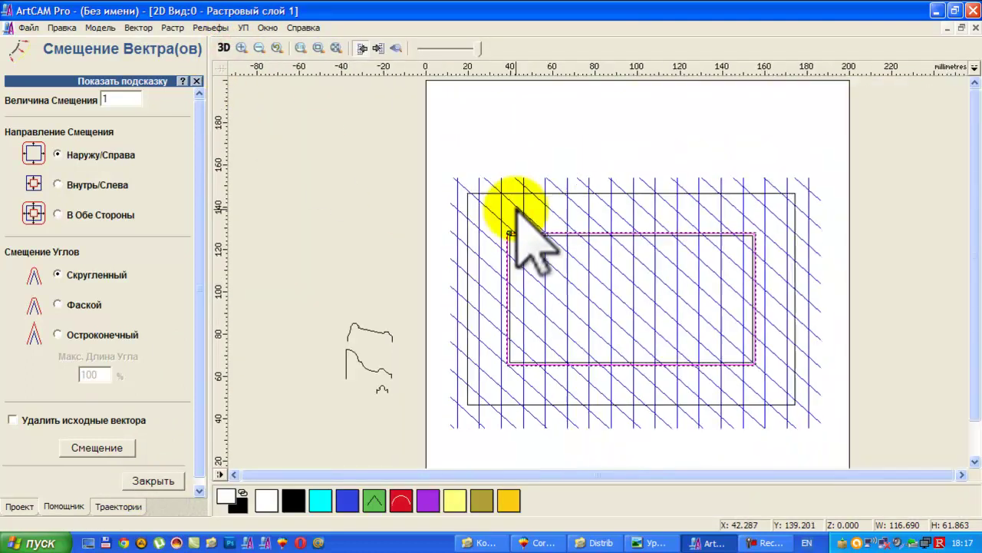
scroll(516, 204, "up", 2)
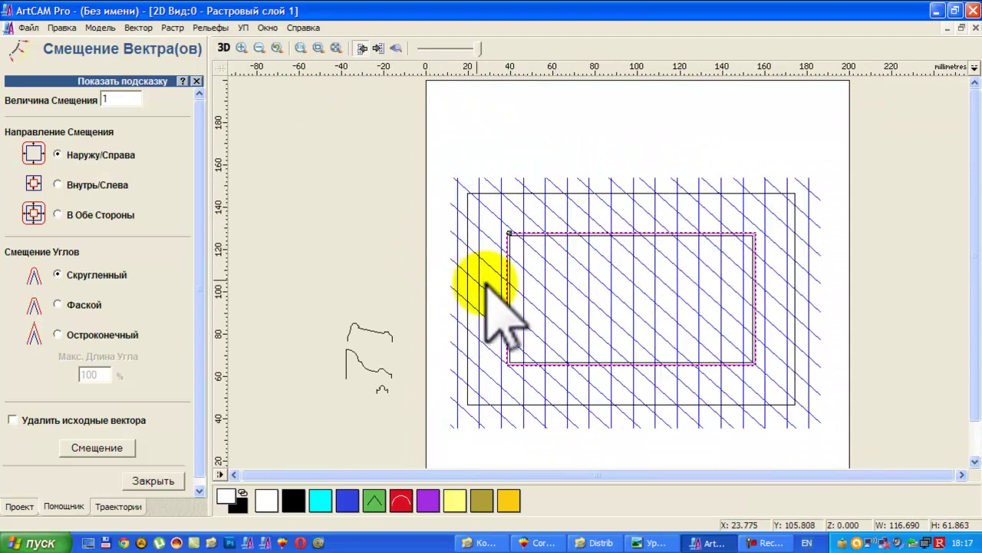
scroll(545, 311, "down", 1)
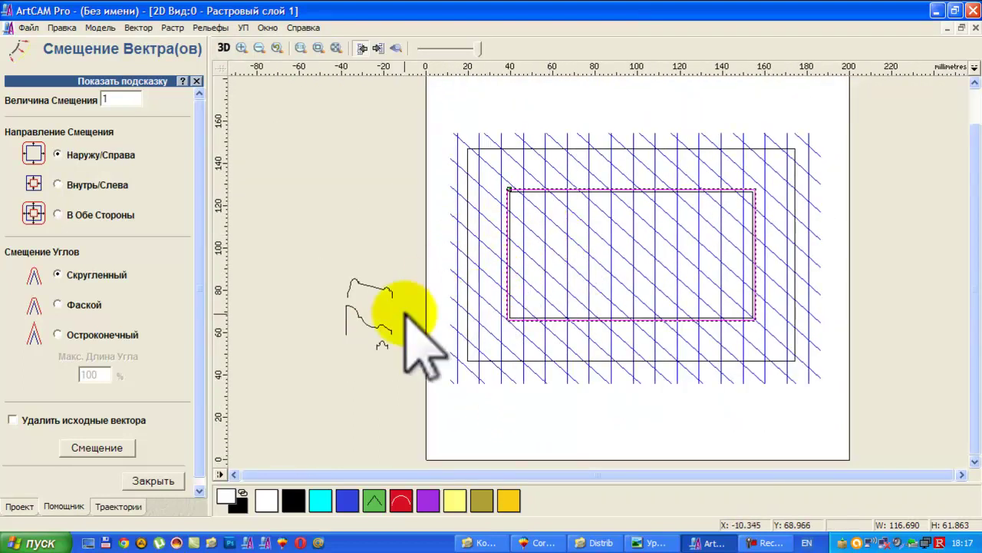
Place the curved profile with the vertical edge over the frame gap to compare widths, and move it back outside the model.
left_click(372, 327)
left_click_drag(371, 327, 514, 305)
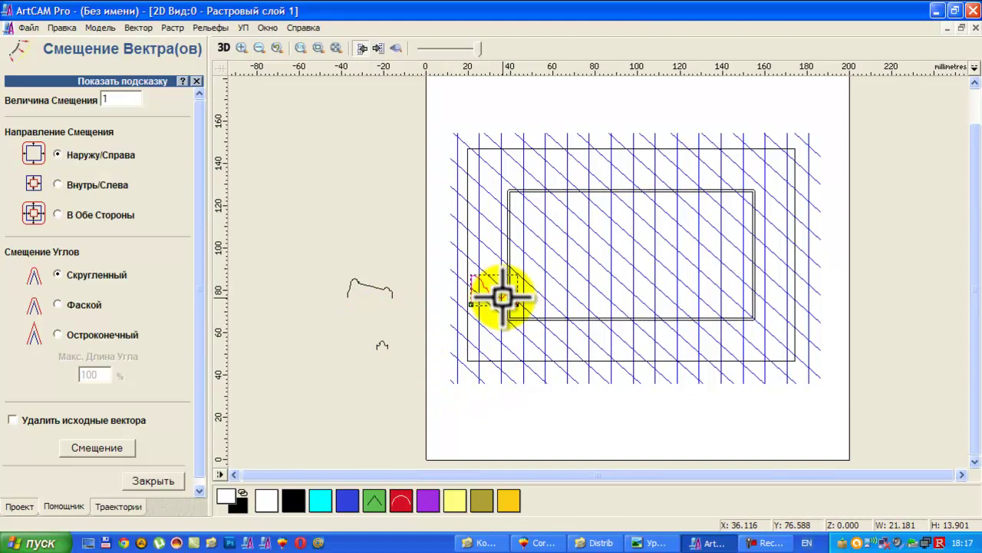
scroll(503, 297, "up", 2)
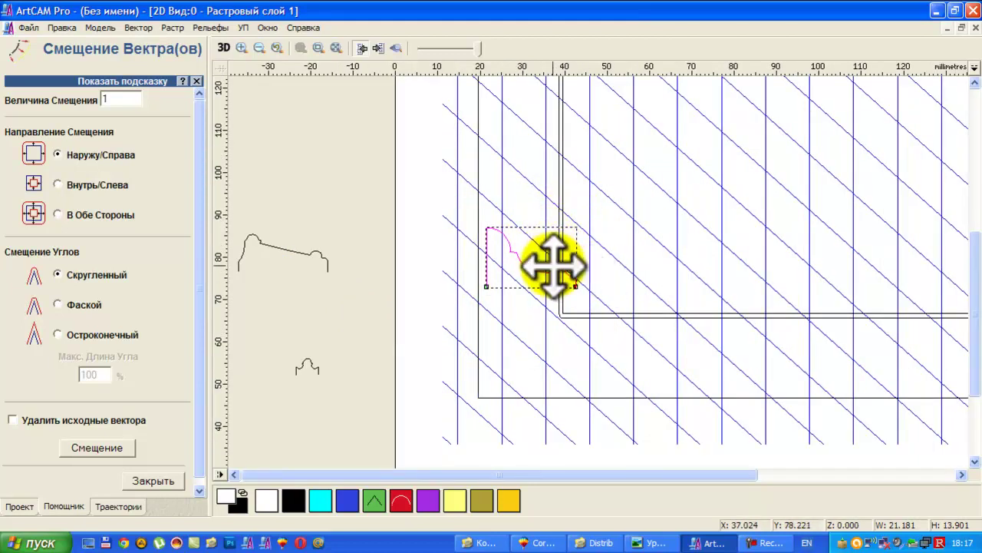
left_click_drag(542, 270, 353, 201)
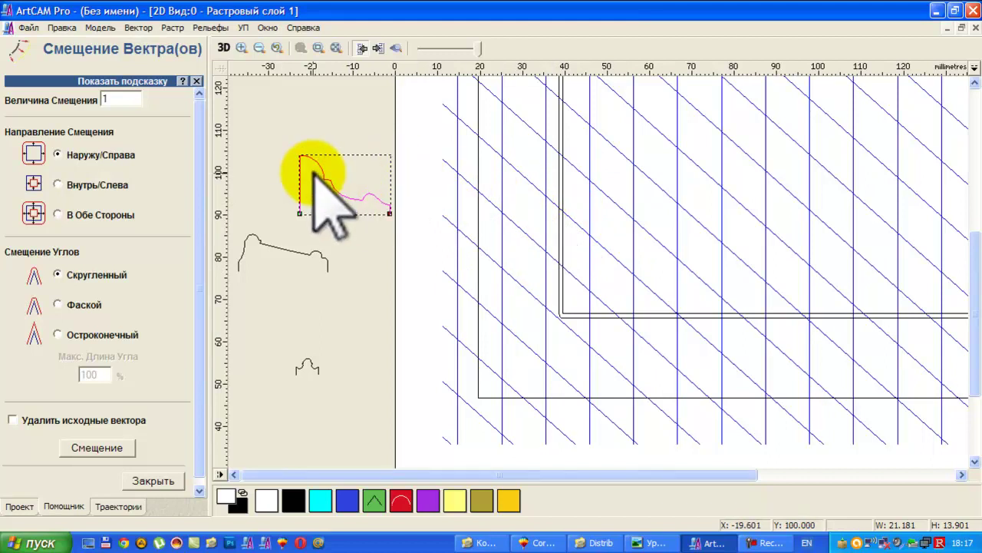
Scale the profile to about 19.6 × 9.9 mm to fit the gap between the rectangles, and place it outside the model.
left_click(153, 480)
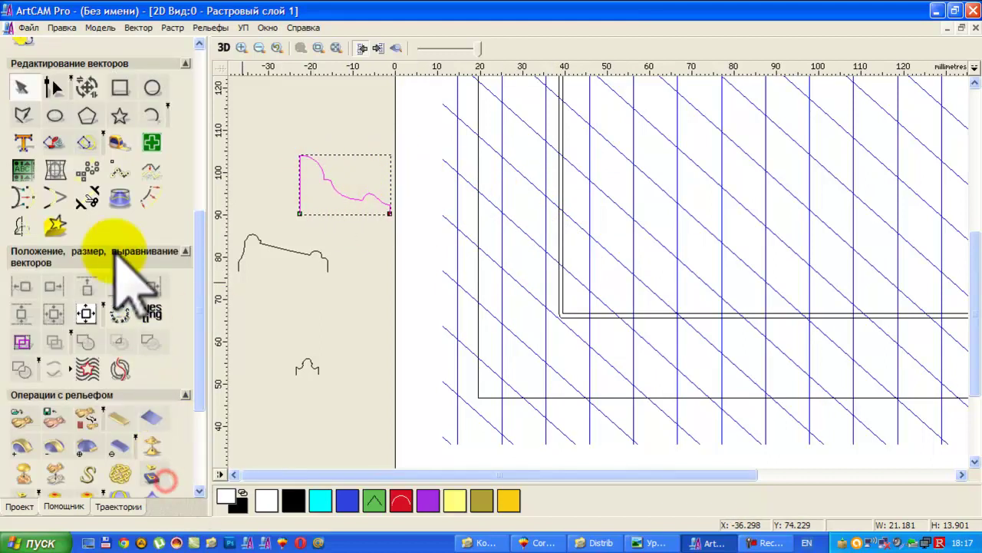
left_click(86, 87)
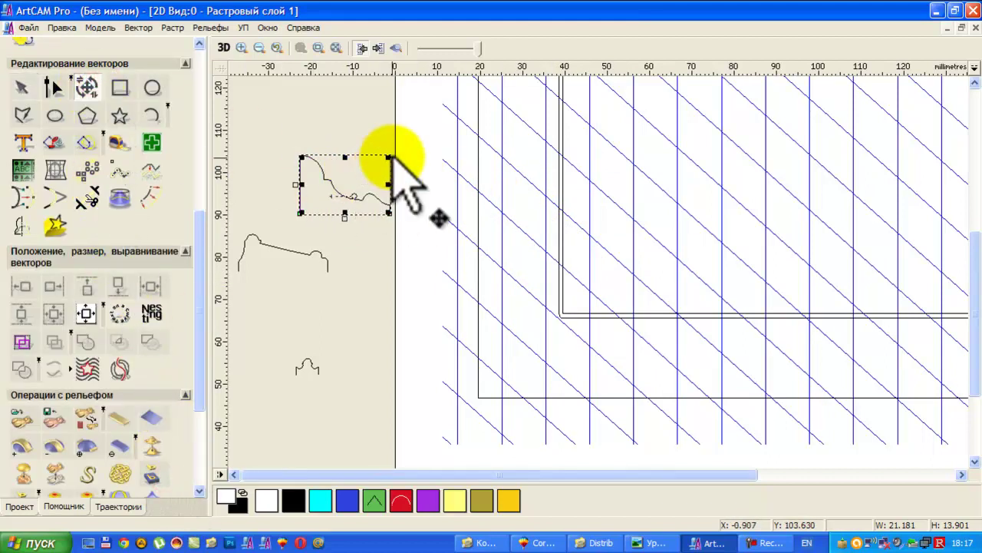
left_click_drag(389, 157, 511, 200)
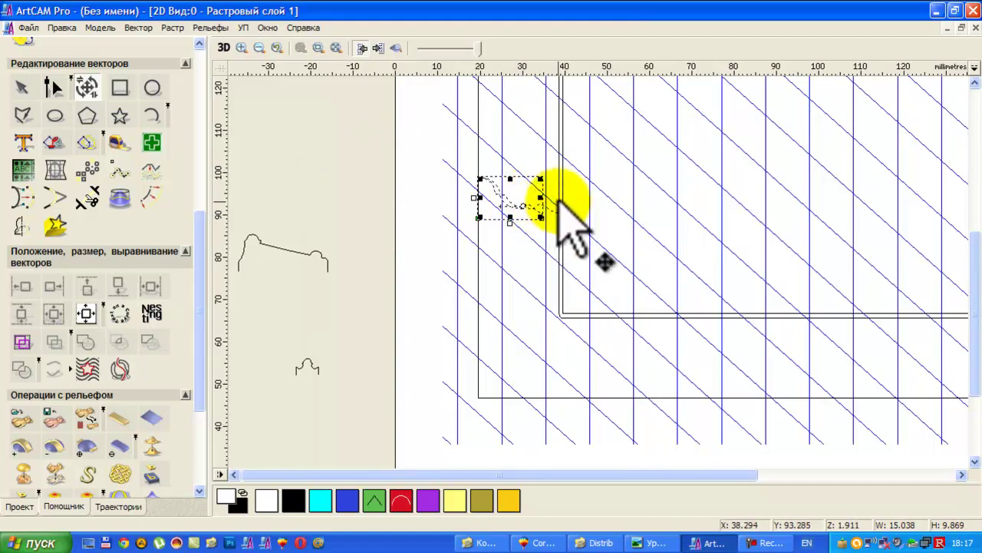
left_click_drag(562, 204, 354, 176)
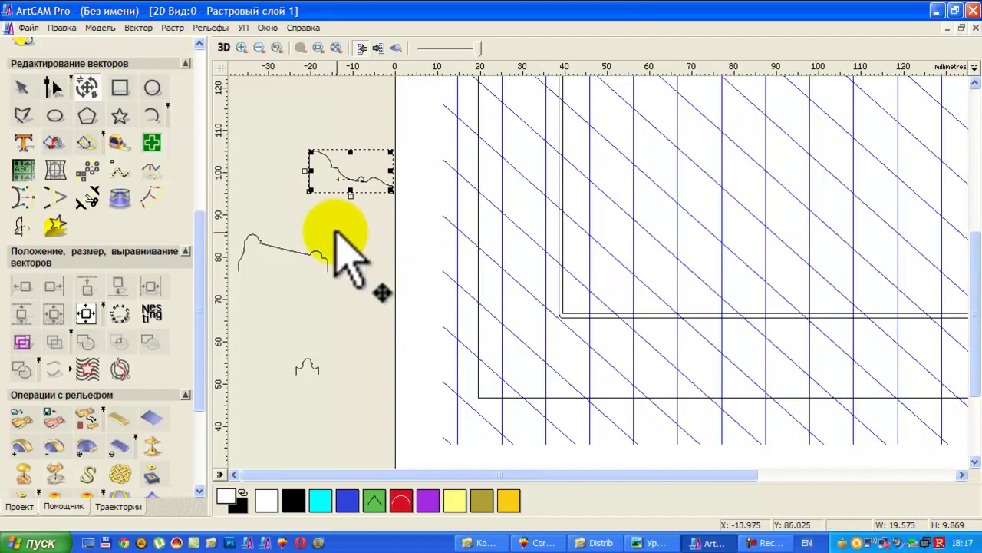
Start a smooth blend (Гладкая стыковка) and set the second vector's inner height to 10.
left_click_drag(201, 245, 204, 321)
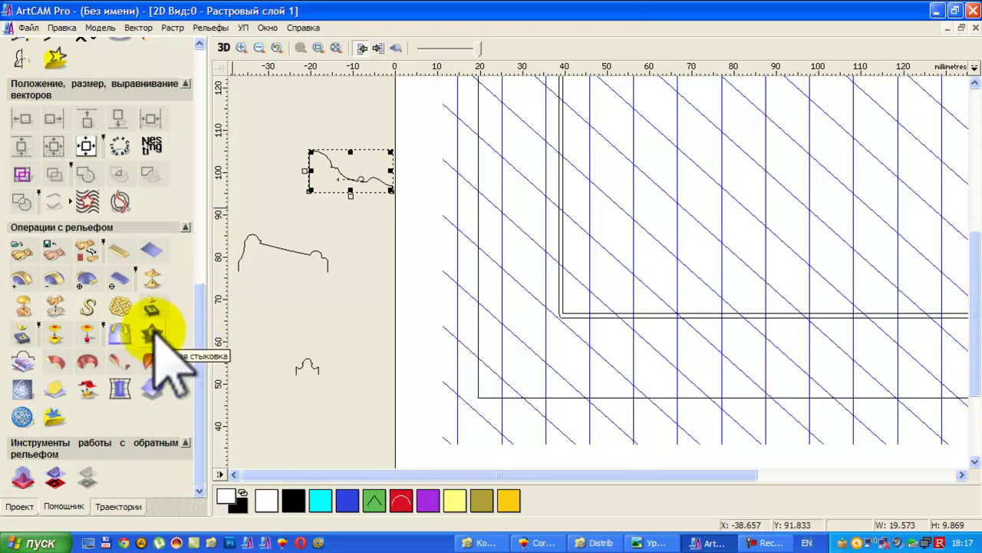
left_click(152, 333)
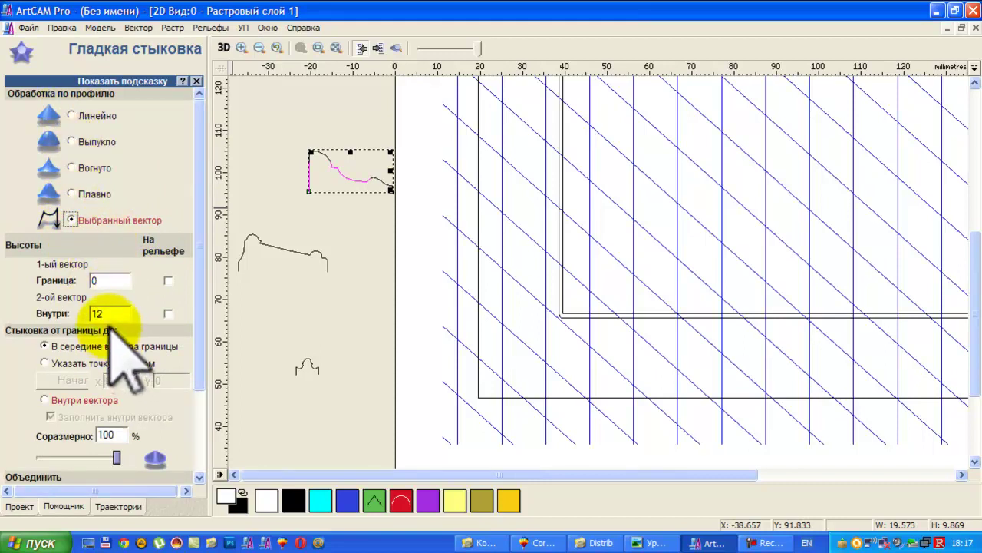
type("0")
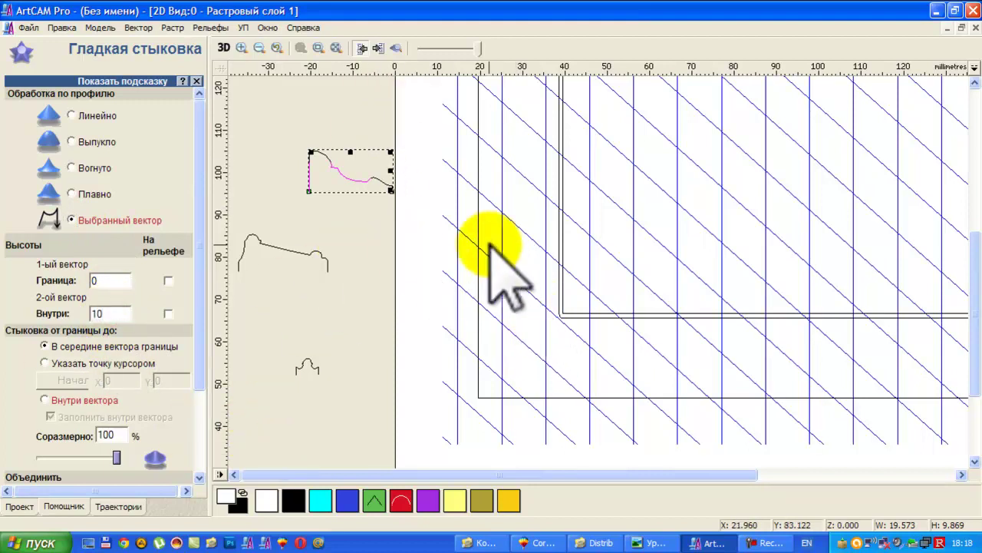
Delete the offset rectangle around the inner rectangle.
left_click(477, 219)
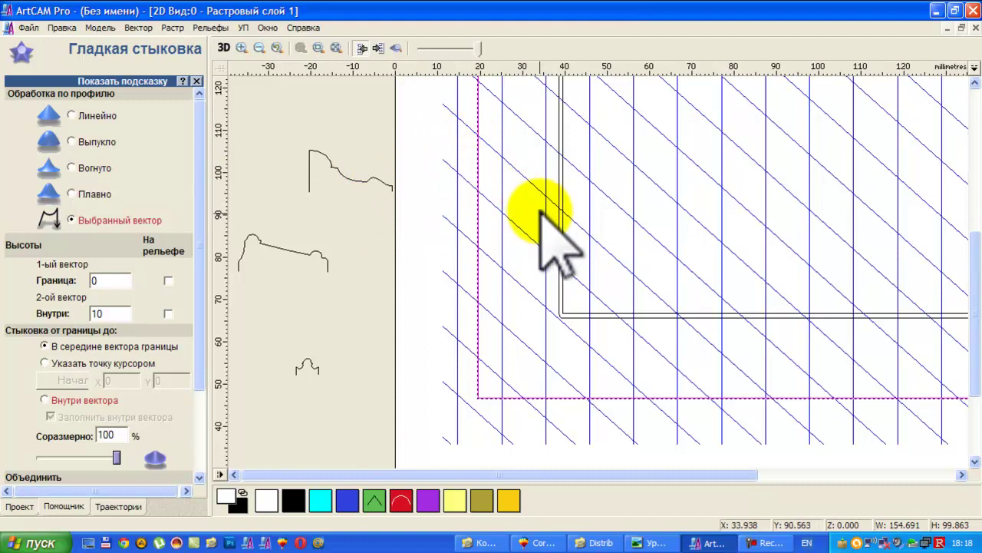
left_click(569, 313)
left_click(568, 316)
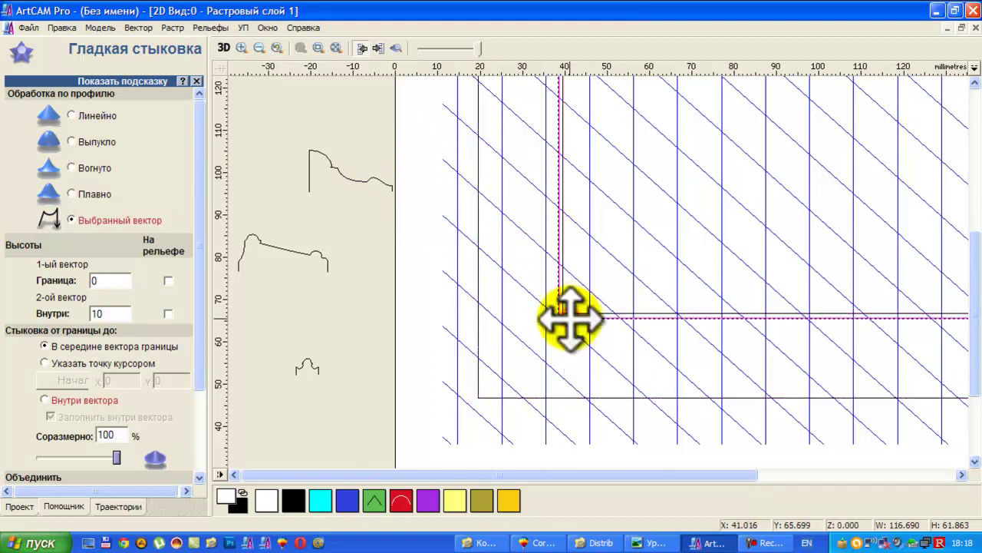
key("Escape")
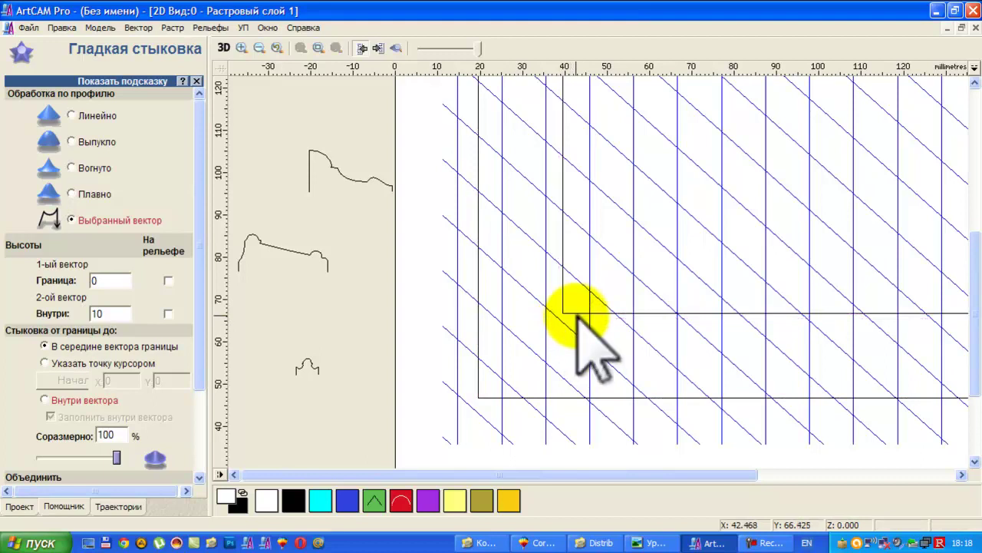
Create the frame relief from the outer rectangle, inner rectangle and curved profile, merged by highest, and view it in 3D.
left_click(478, 285)
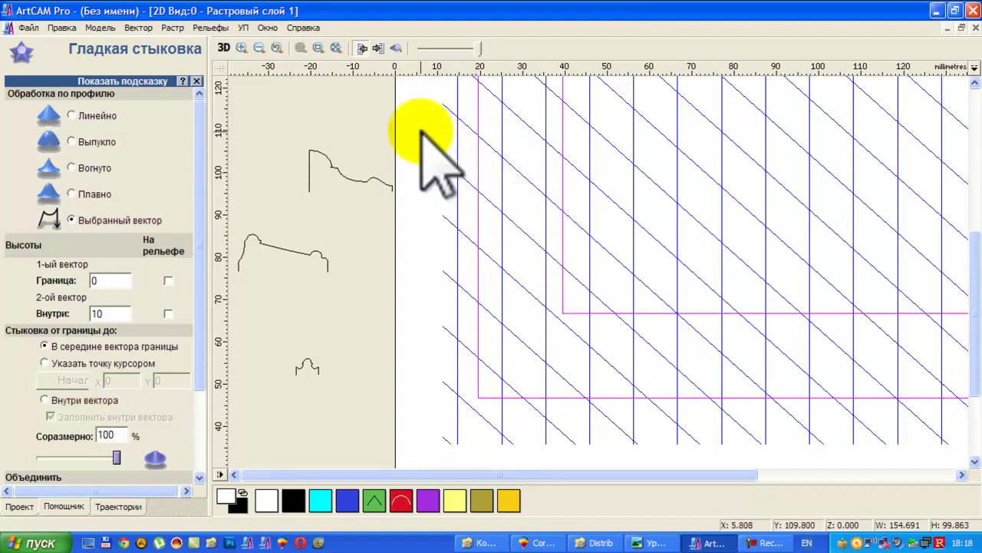
left_click(355, 178, "shift")
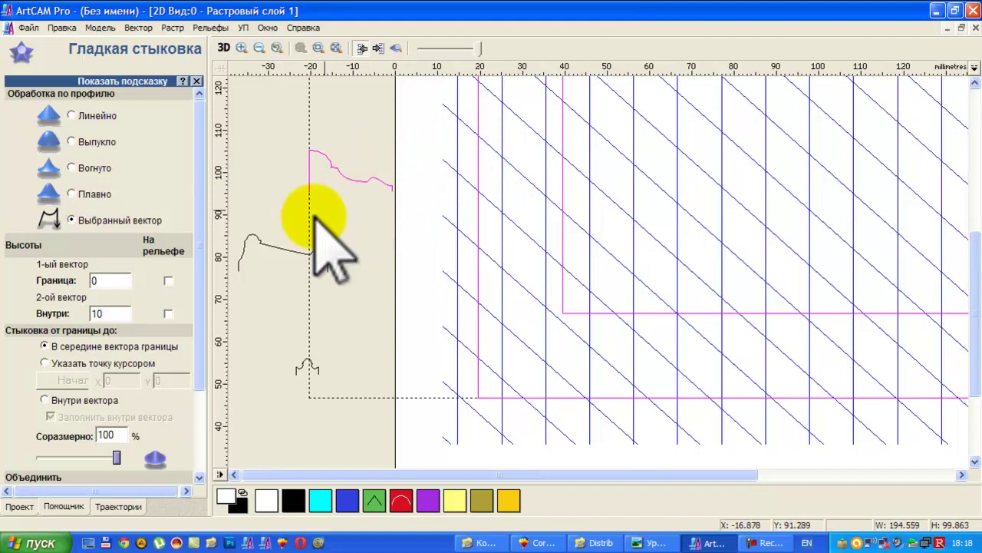
left_click(201, 269)
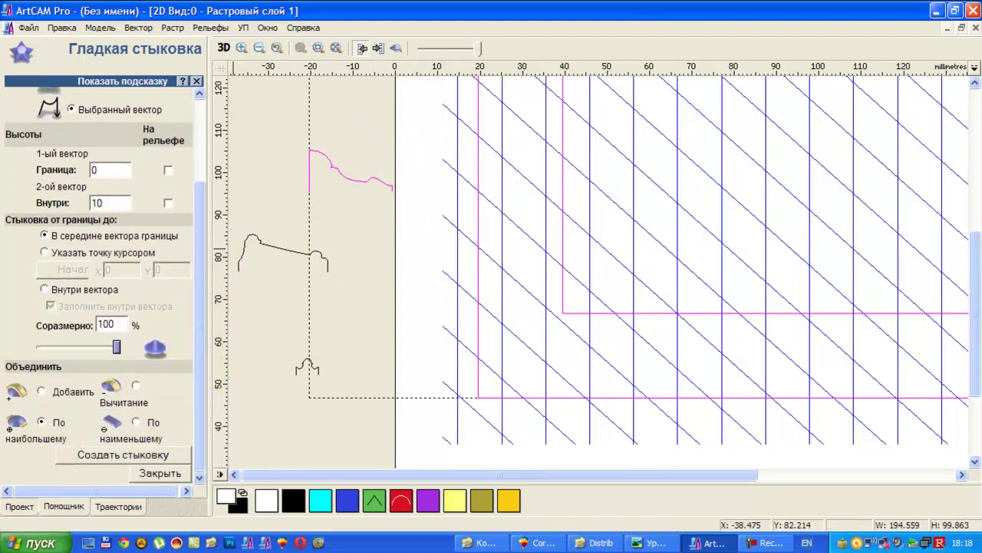
left_click(42, 420)
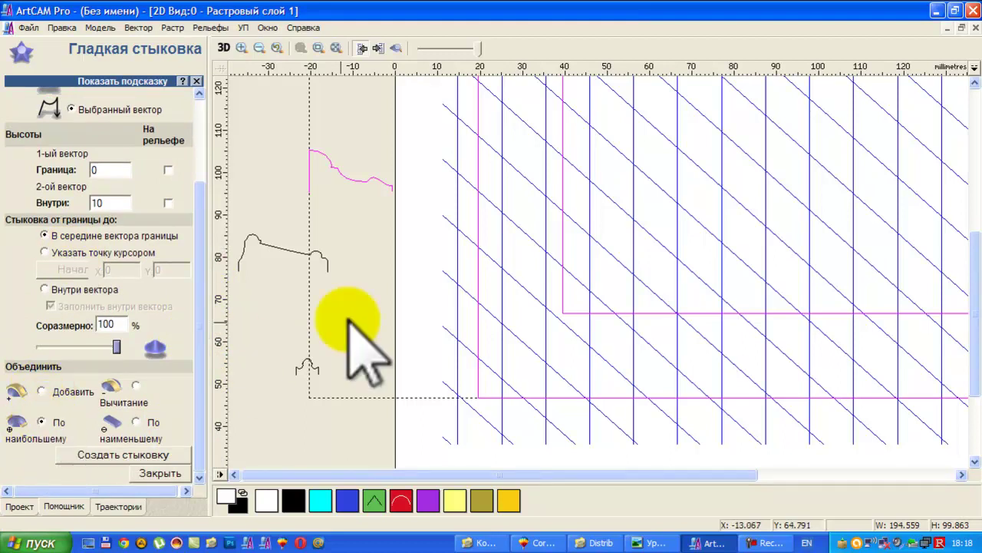
left_click(396, 49)
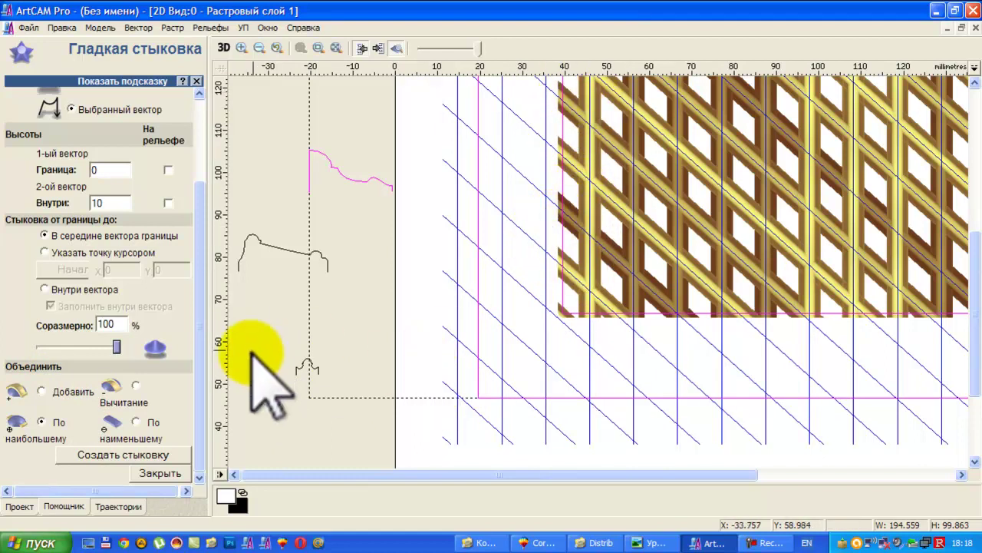
left_click(144, 453)
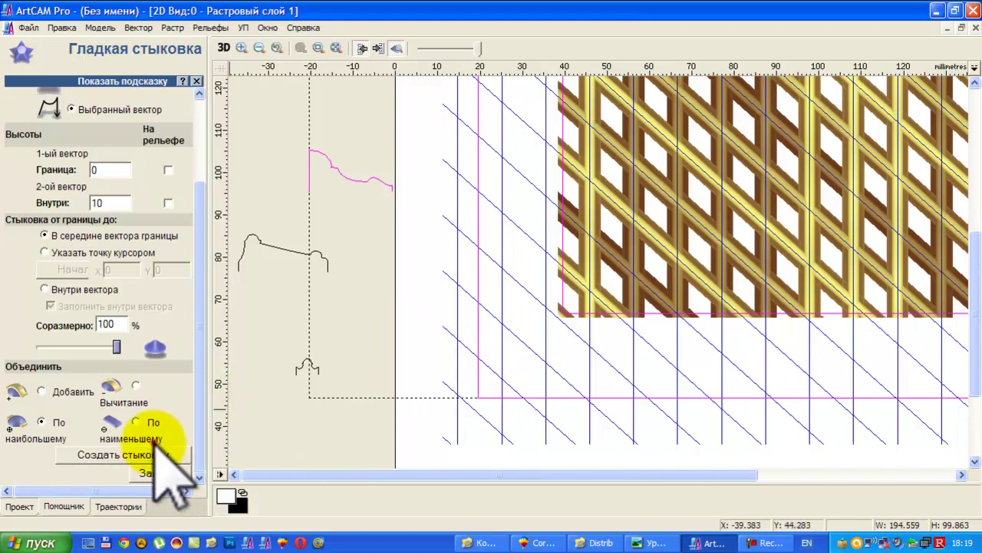
left_click(163, 455)
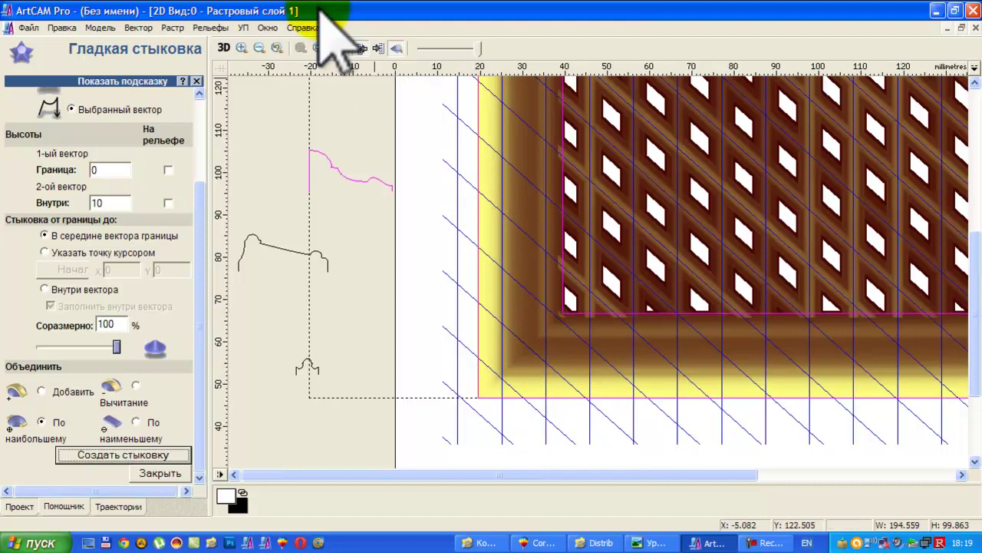
left_click(160, 473)
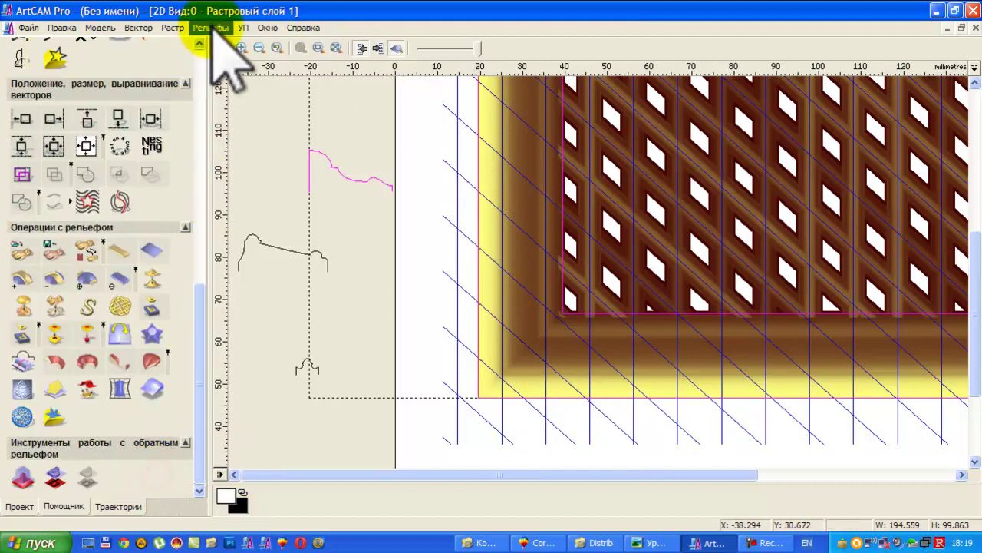
left_click(223, 48)
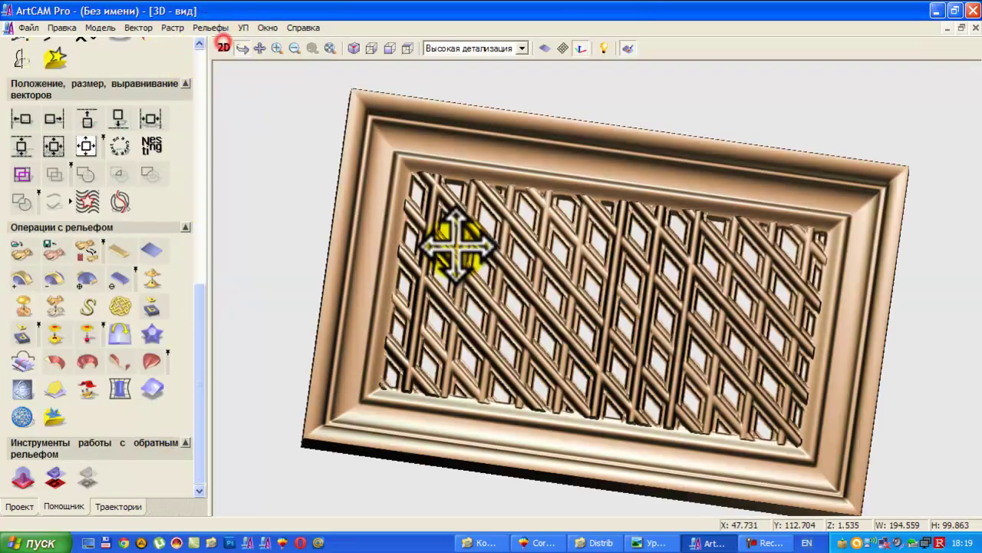